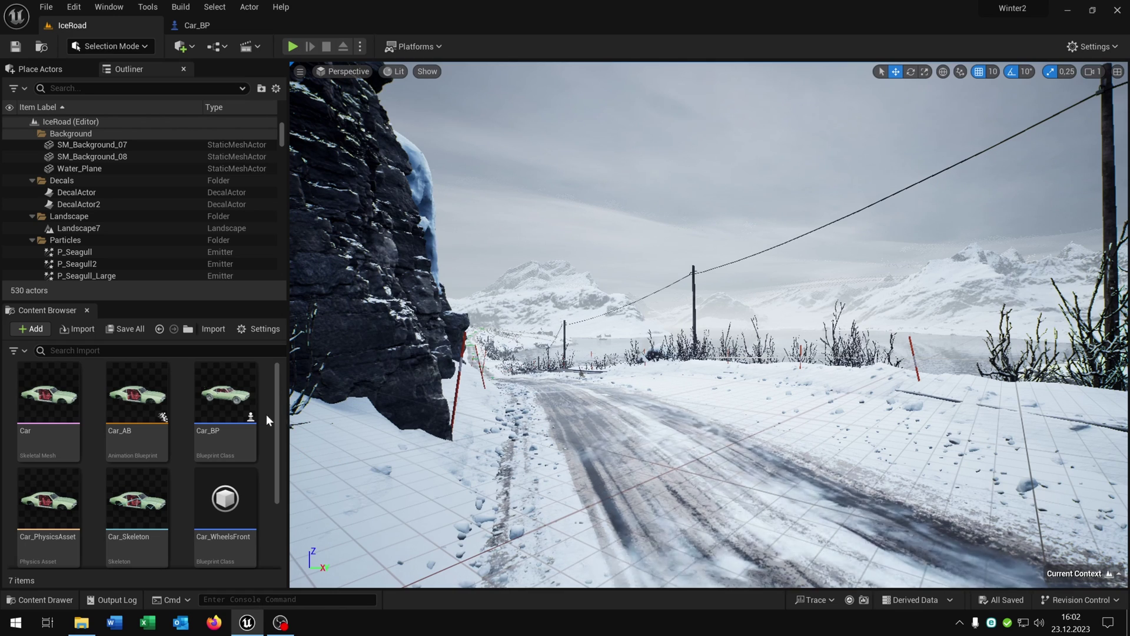
Open the Car_BP blueprint, expand the second wheel setup entry and locate the front wheel class asset in the content browser
{"action": "double_click", "coordinate": [224, 400]}
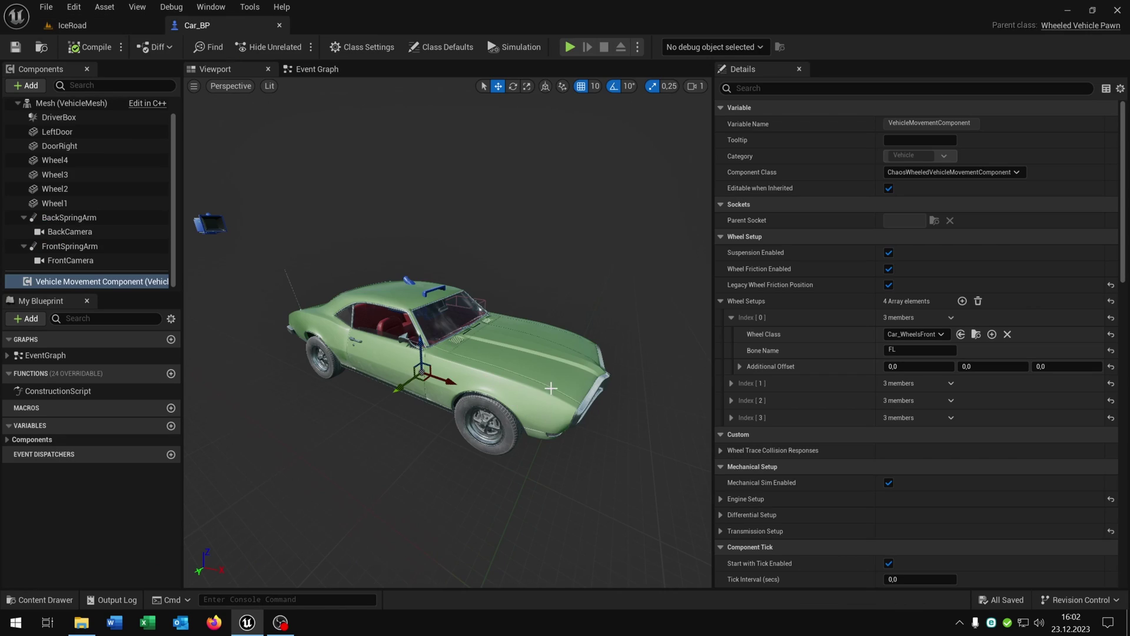
{"action": "right_click_drag", "start_coordinate": [422, 470], "coordinate": [419, 471]}
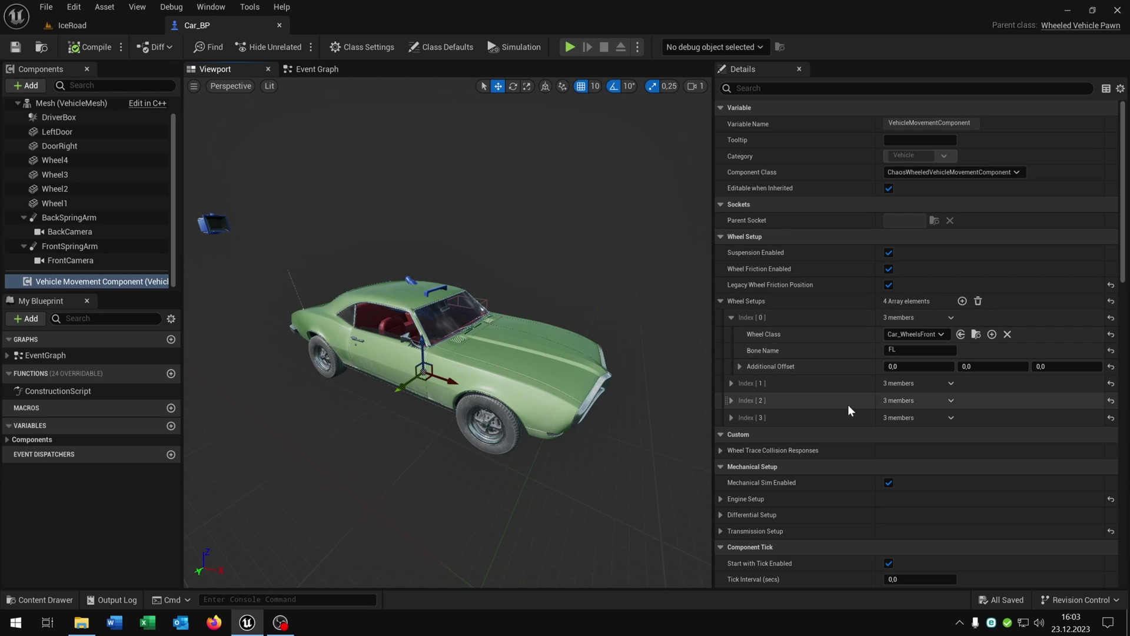
{"action": "left_click", "coordinate": [731, 383]}
{"action": "left_click", "coordinate": [976, 334]}
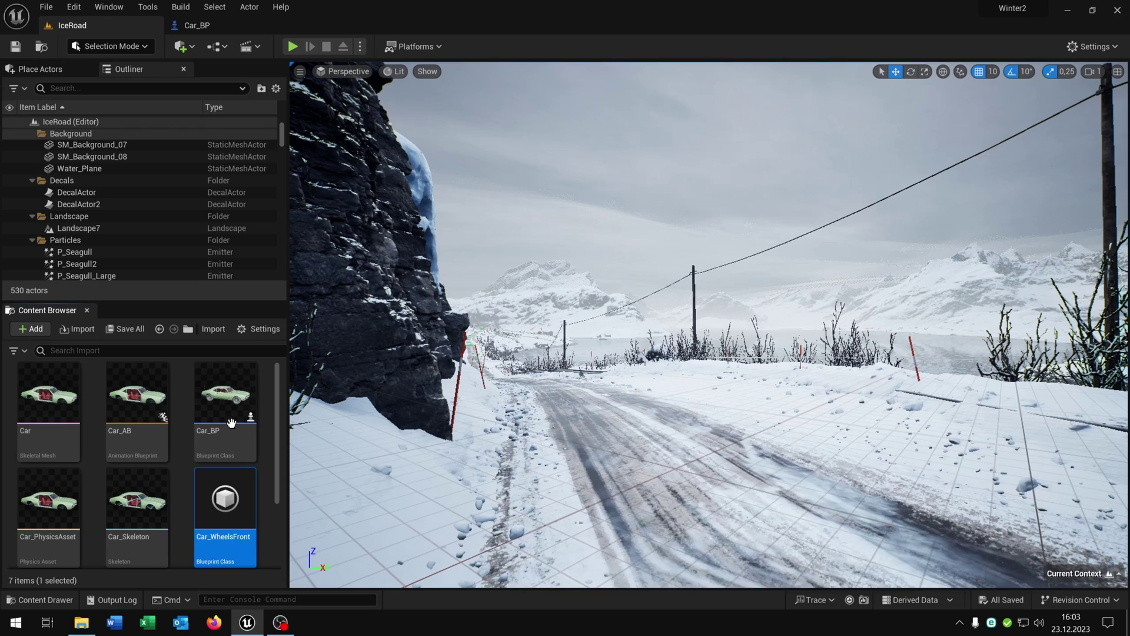
Open the Car_WheelsFront and Car_WheelsRear blueprints and set the front wheels' Side Slip Modifier to 0,6
{"action": "scroll", "coordinate": [215, 473], "scroll_direction": "down", "scroll_amount": 2}
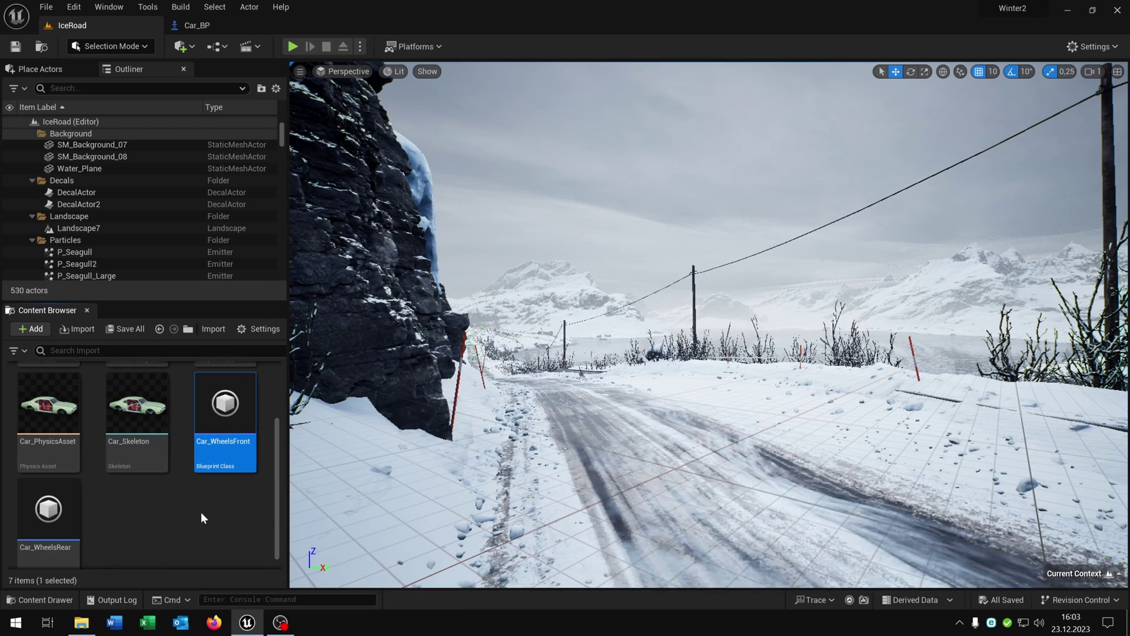
{"action": "double_click", "coordinate": [225, 405]}
{"action": "left_click", "coordinate": [71, 26]}
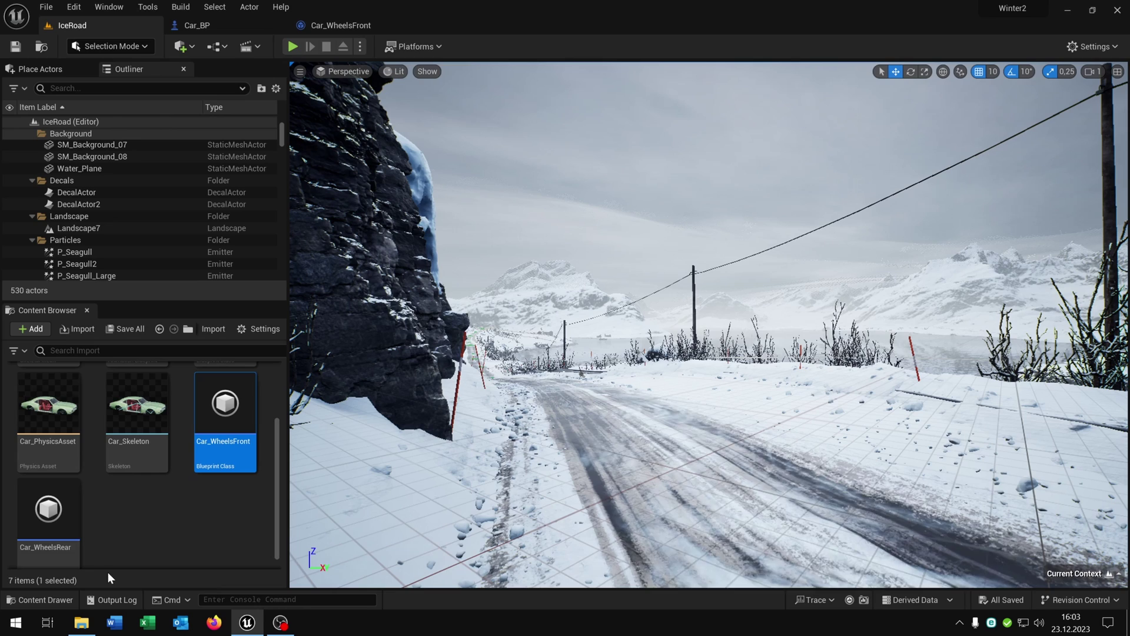
{"action": "left_click", "coordinate": [46, 511]}
{"action": "double_click", "coordinate": [45, 515]}
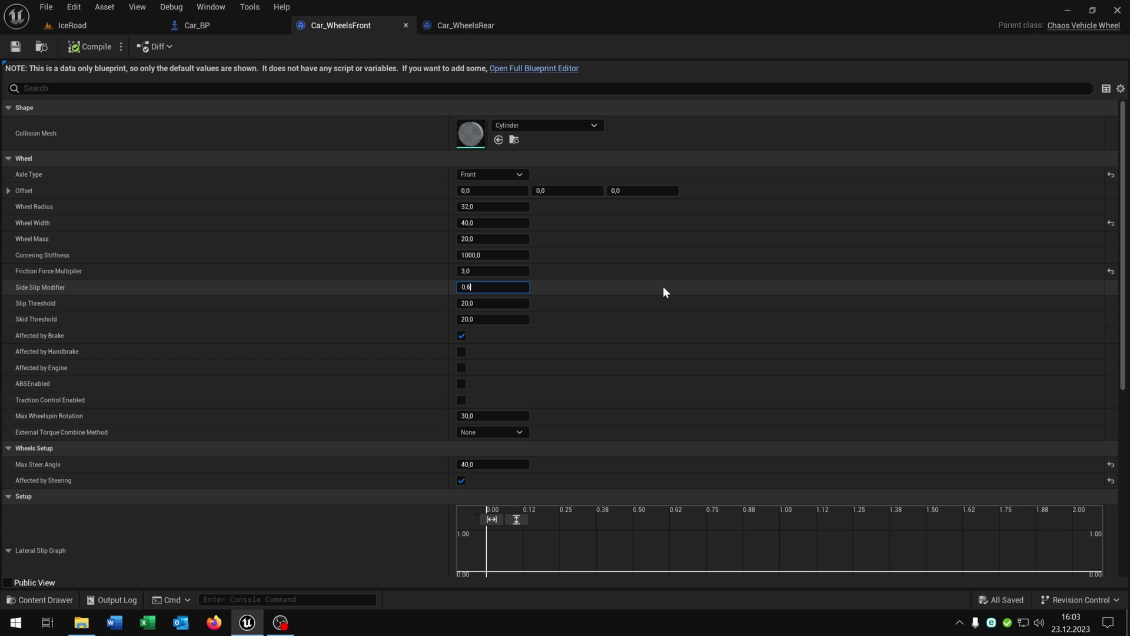
{"action": "left_click", "coordinate": [428, 309]}
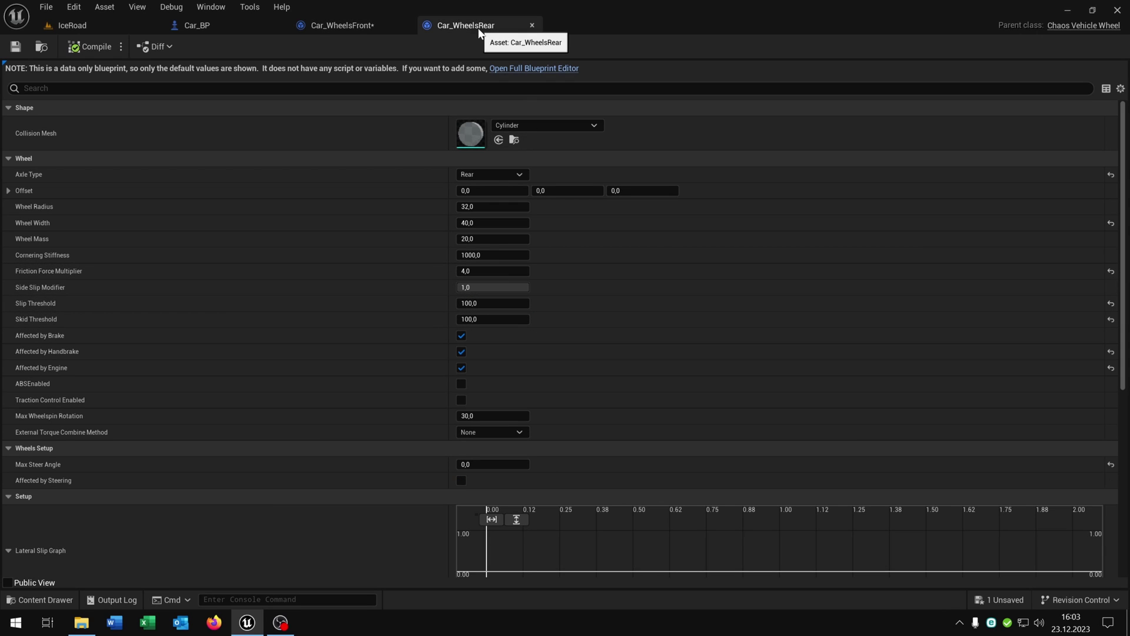
Reset the Friction Force Multiplier, Slip Threshold and Skid Threshold in Car_WheelsRear to their default values
{"action": "left_click", "coordinate": [1110, 271]}
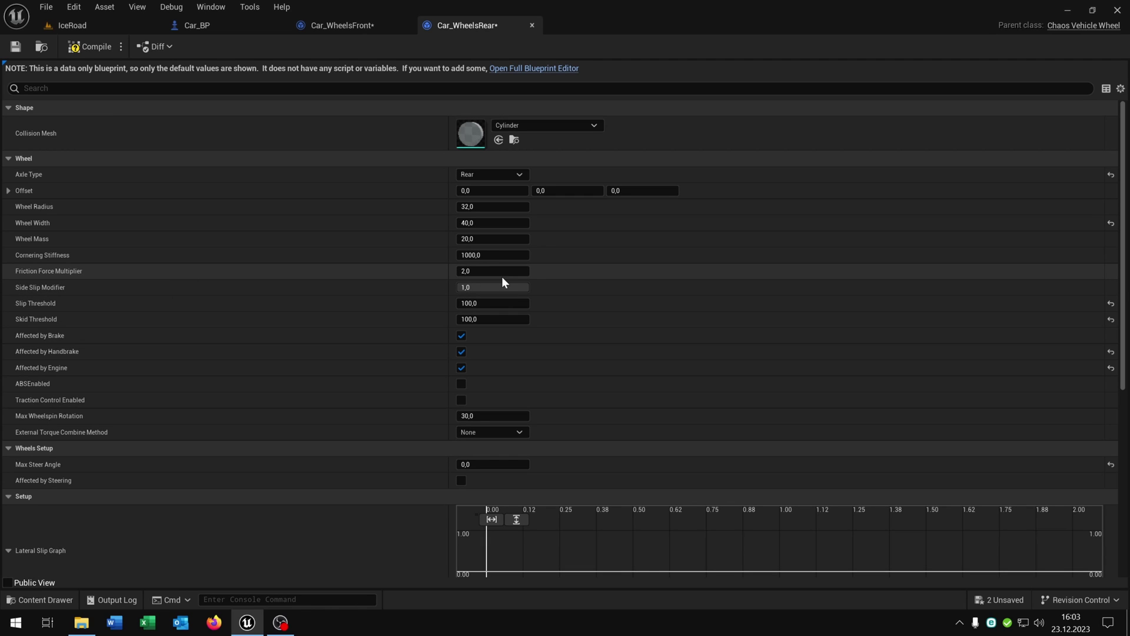
{"action": "left_click", "coordinate": [1110, 303]}
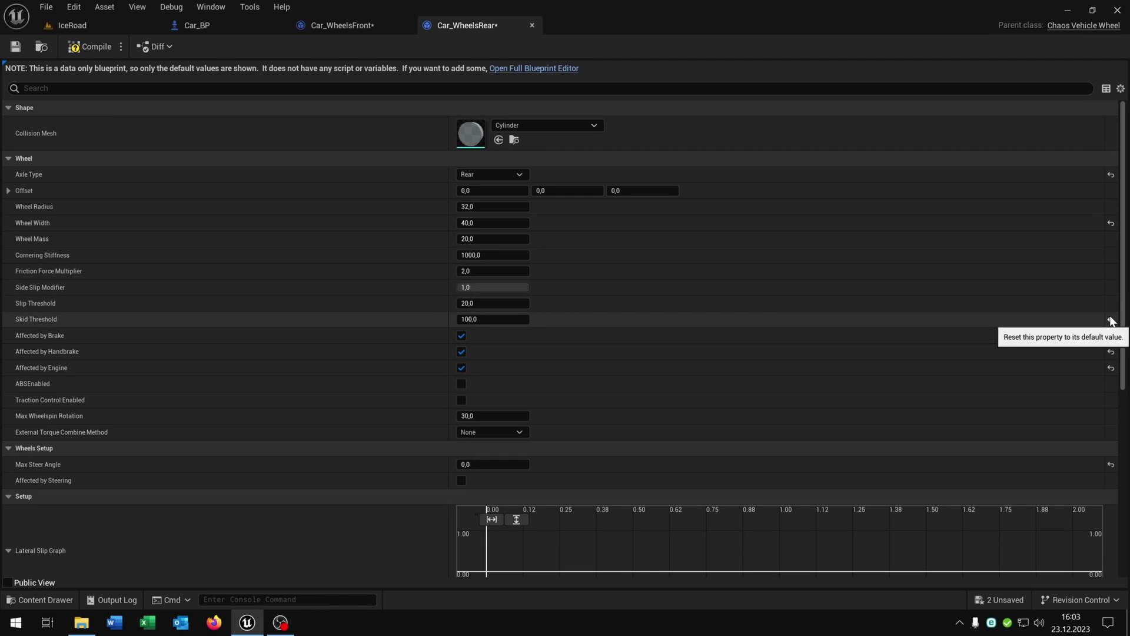
{"action": "left_click", "coordinate": [1110, 320]}
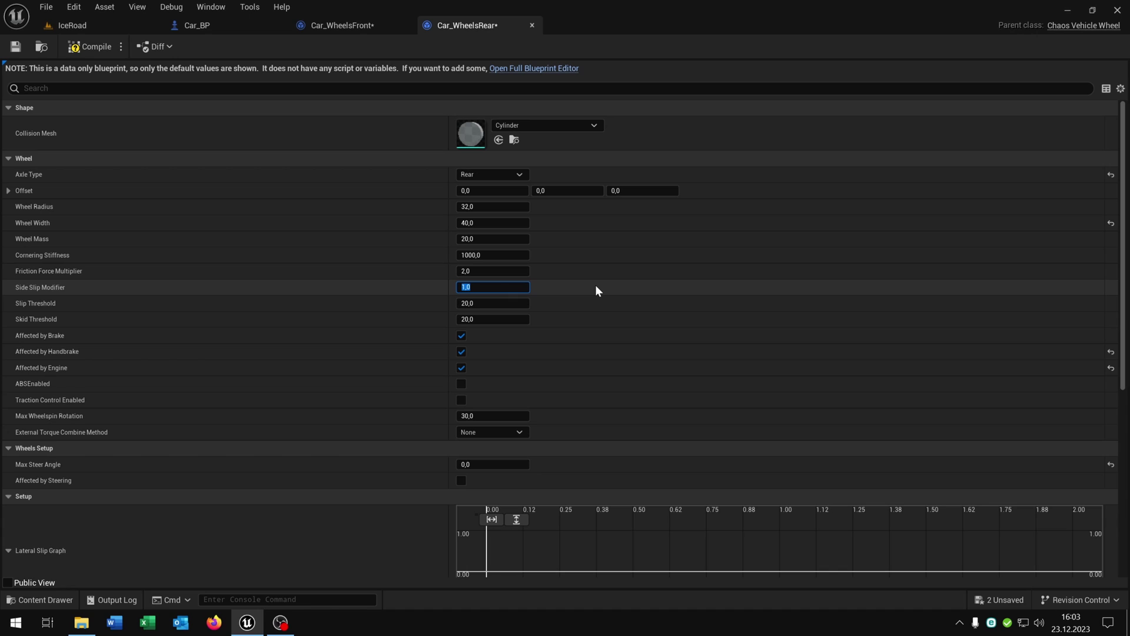
Set the Side Slip Modifier in Car_WheelsRear to 0,6 and compile both wheel blueprints
{"action": "type", "text": "0,6"}
{"action": "key", "text": "Return"}
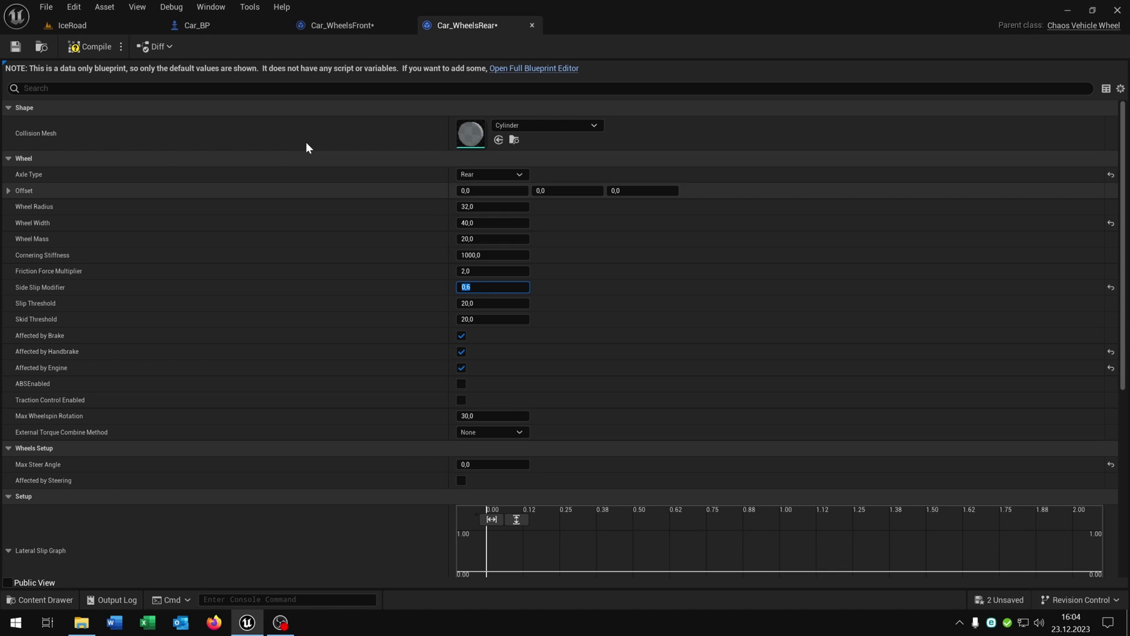
{"action": "left_click", "coordinate": [85, 46]}
{"action": "left_click", "coordinate": [320, 33]}
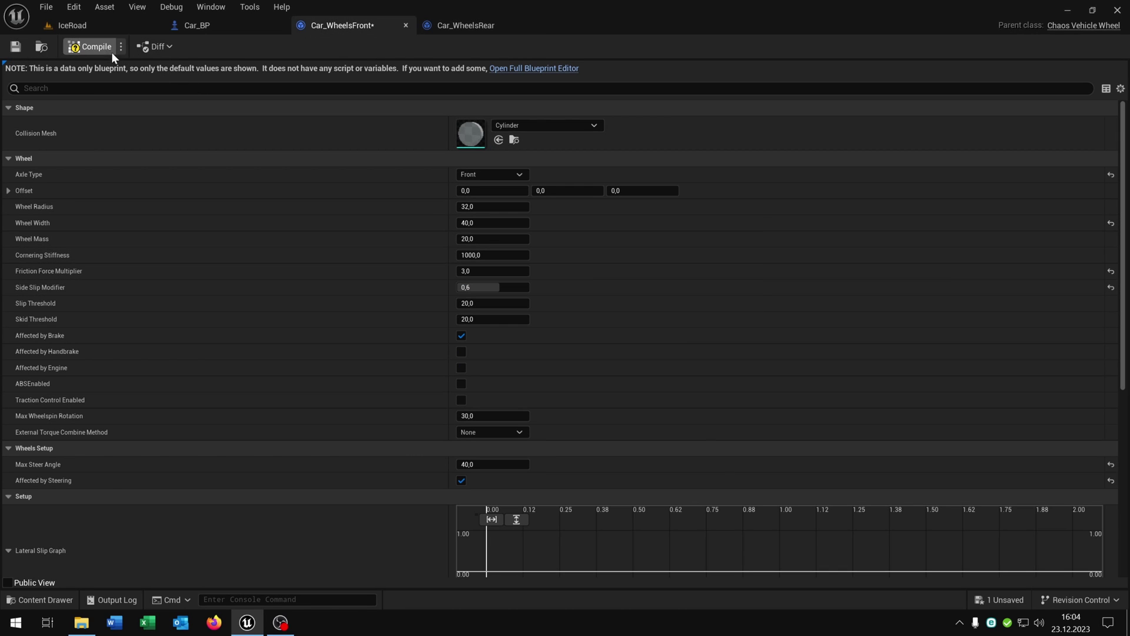
Play the IceRoad level and drive the car along the snowy road to test its sliding, ending the play session when done
{"action": "left_click", "coordinate": [72, 25]}
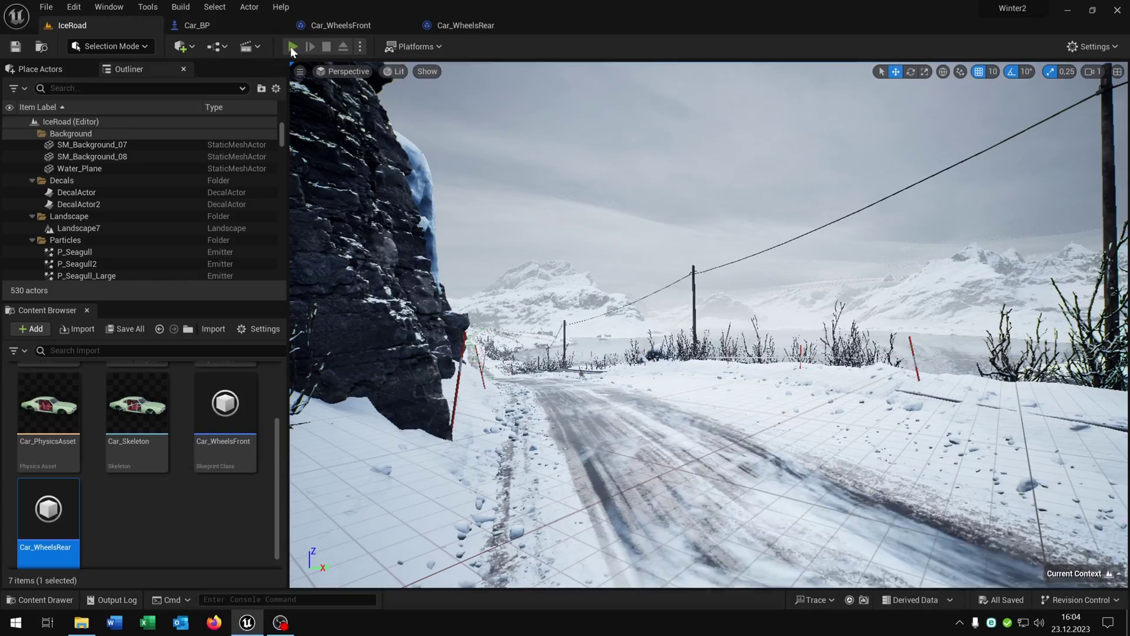
{"action": "key", "text": "w"}
{"action": "key", "text": "a"}
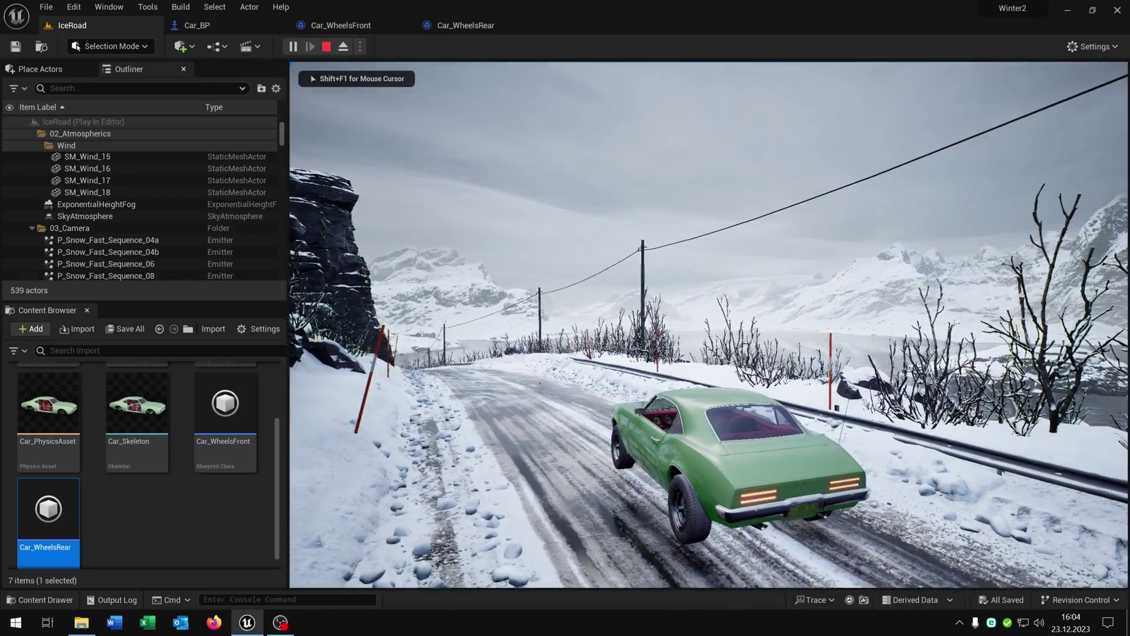
{"action": "key", "text": "w"}
{"action": "key", "text": "a"}
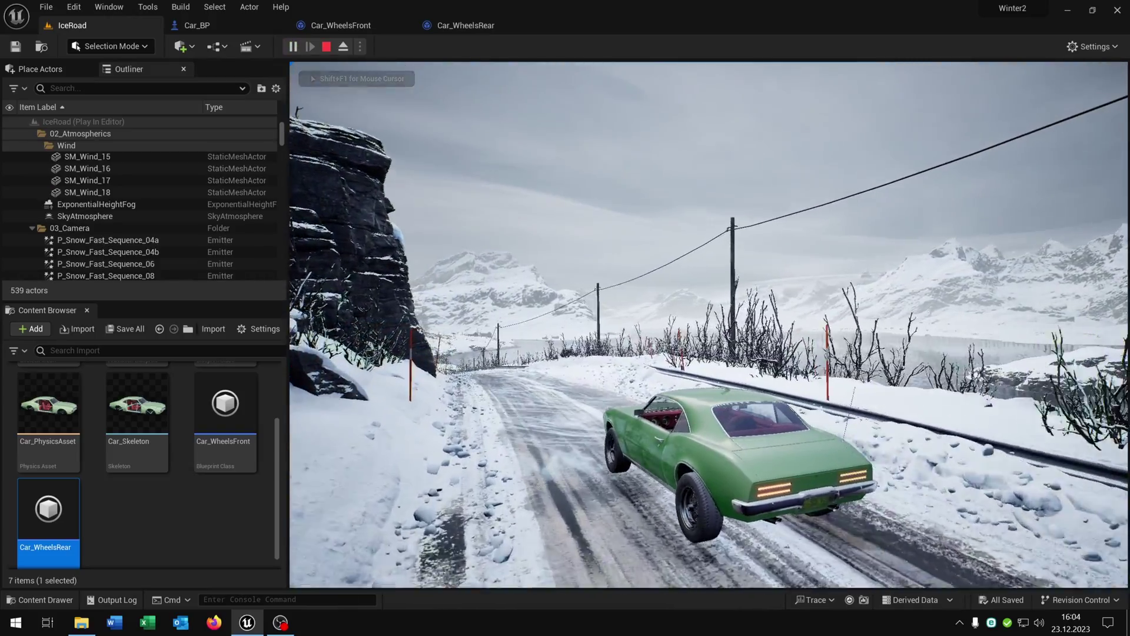
{"action": "key", "text": "w"}
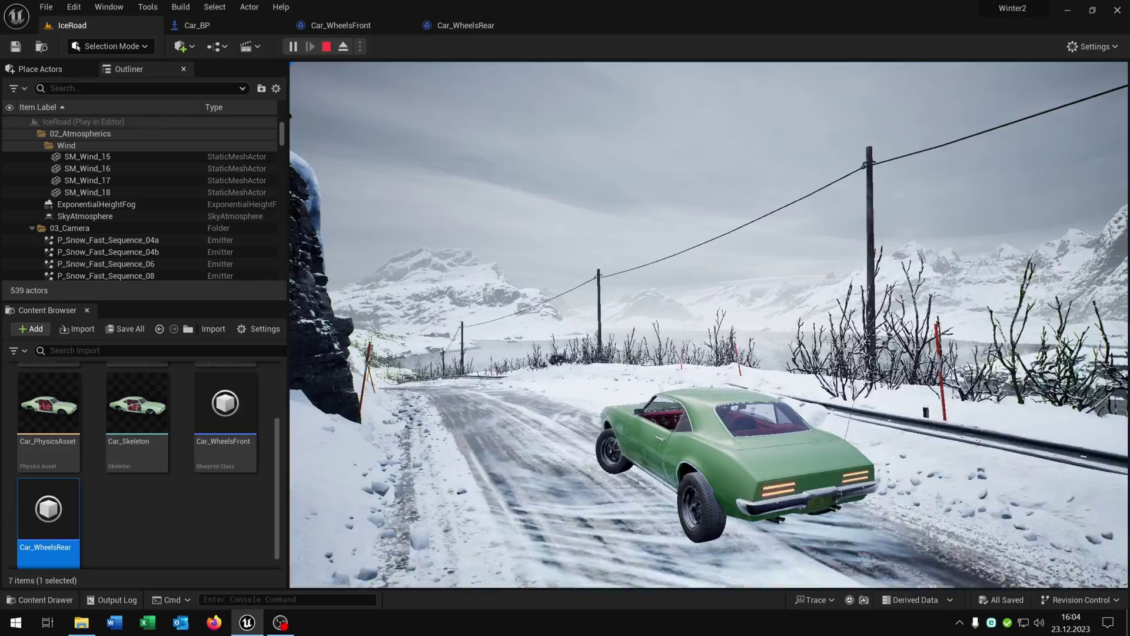
{"action": "key", "text": "a"}
{"action": "key", "text": "w"}
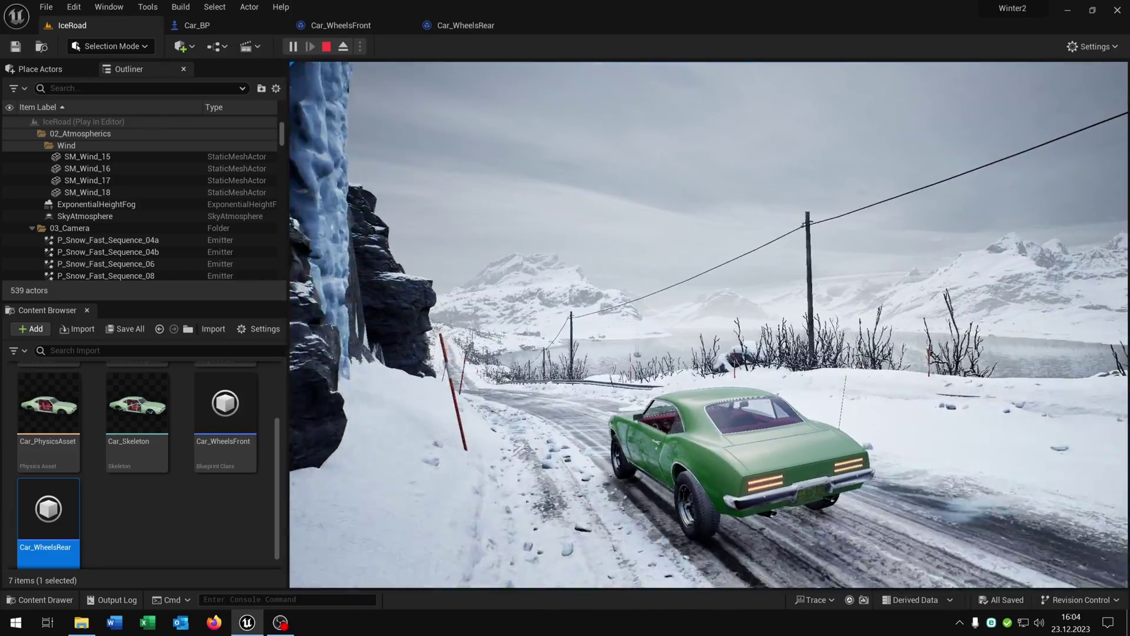
{"action": "key", "text": "w"}
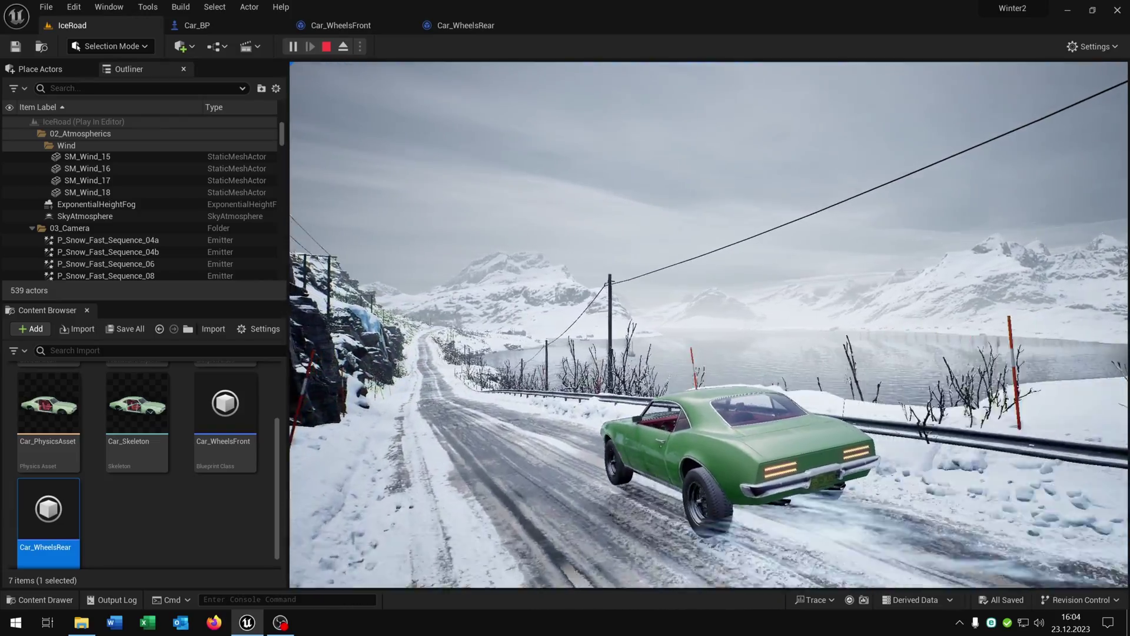
{"action": "key", "text": "w"}
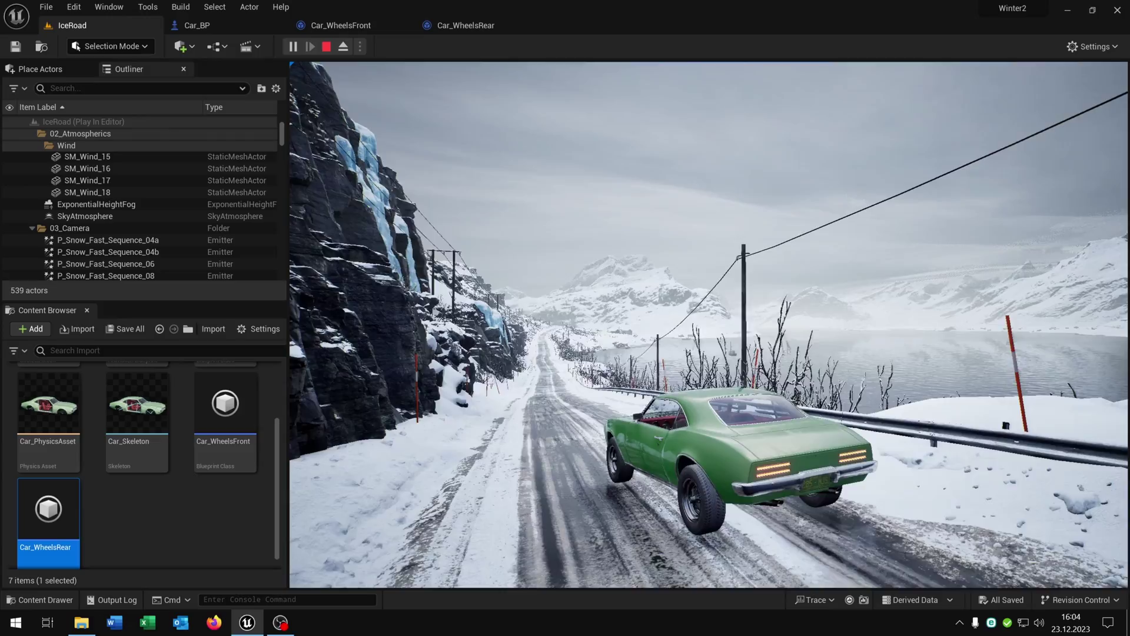
{"action": "key", "text": "w"}
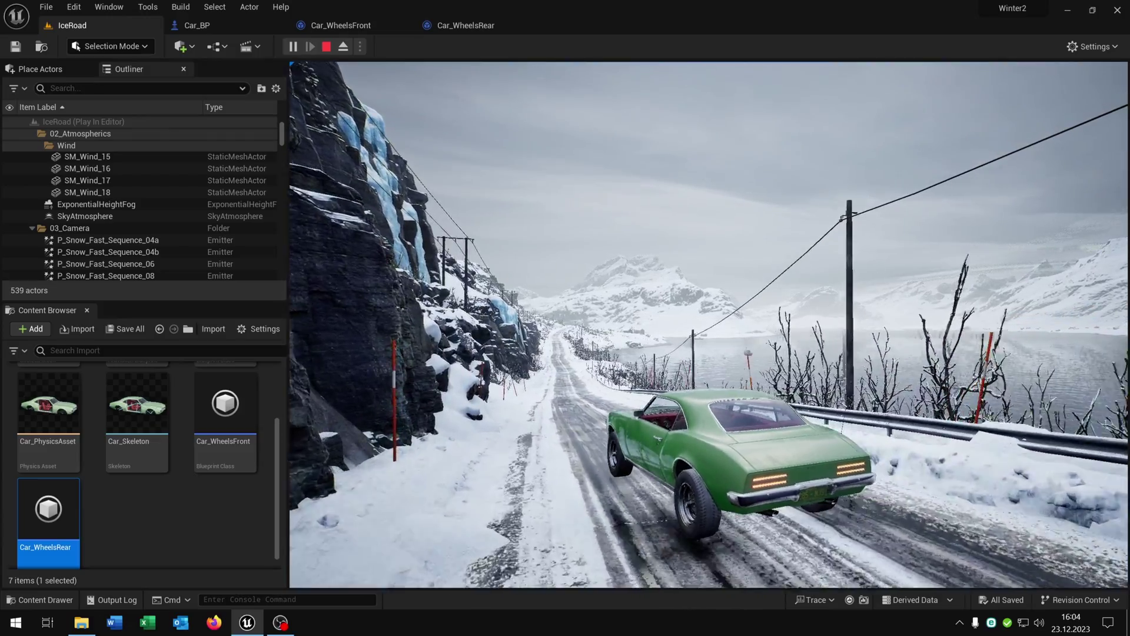
{"action": "key", "text": "w"}
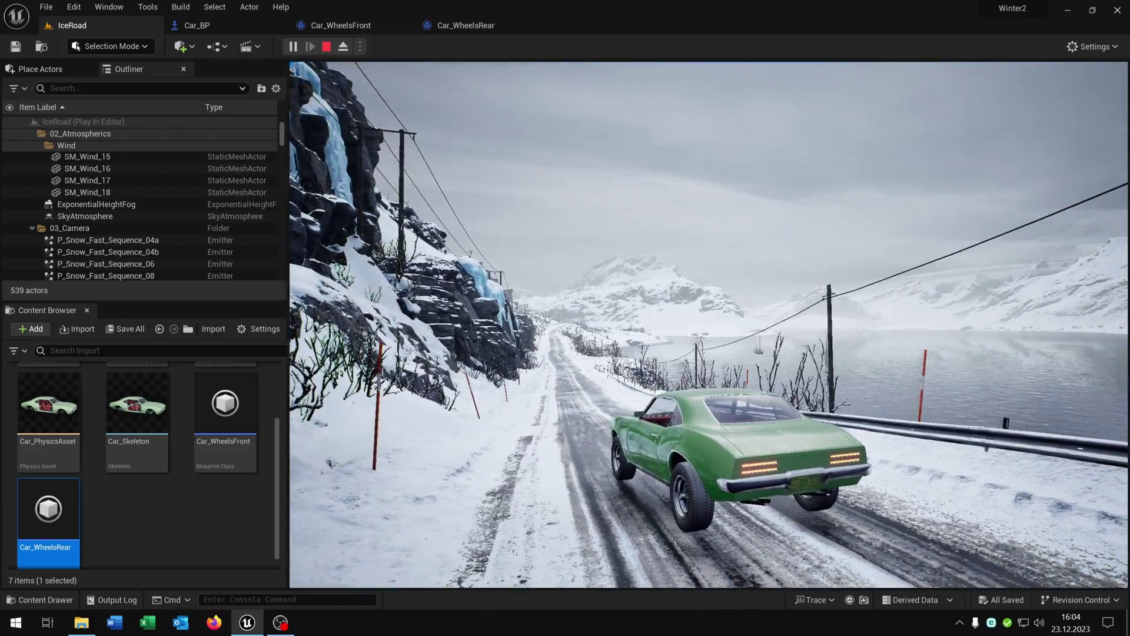
{"action": "key", "text": "w"}
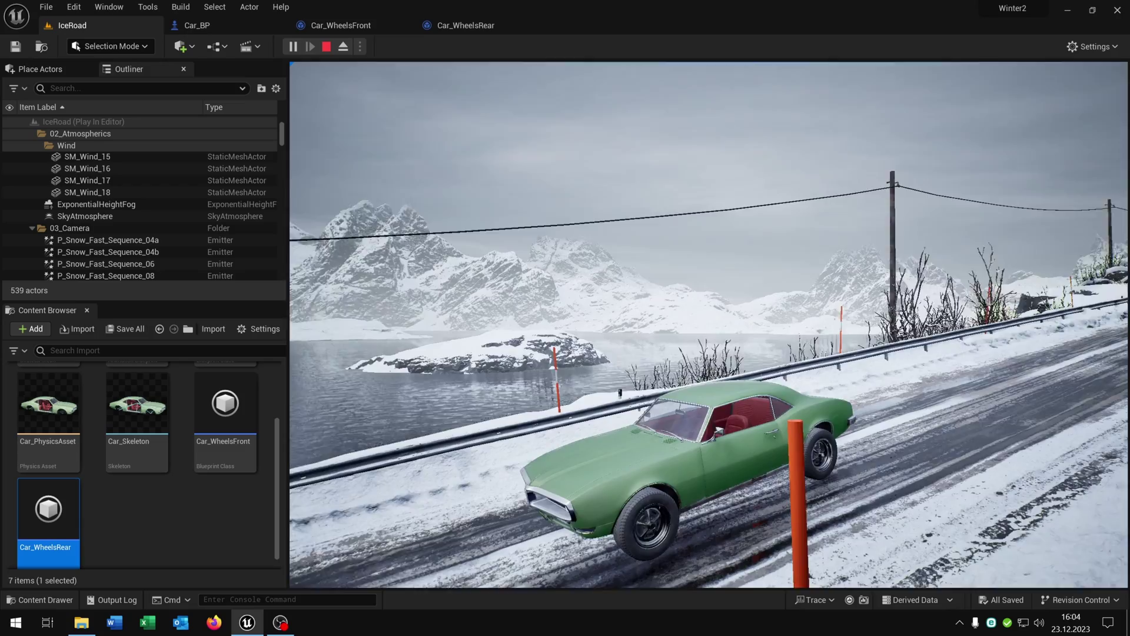
{"action": "key", "text": "w"}
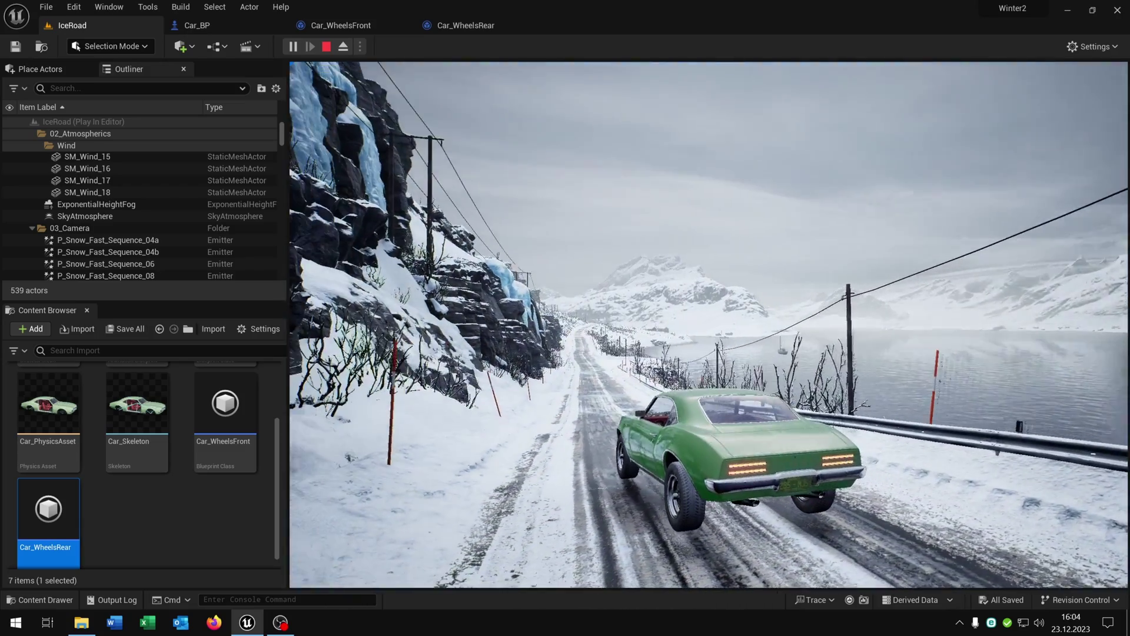
{"action": "key", "text": "Escape"}
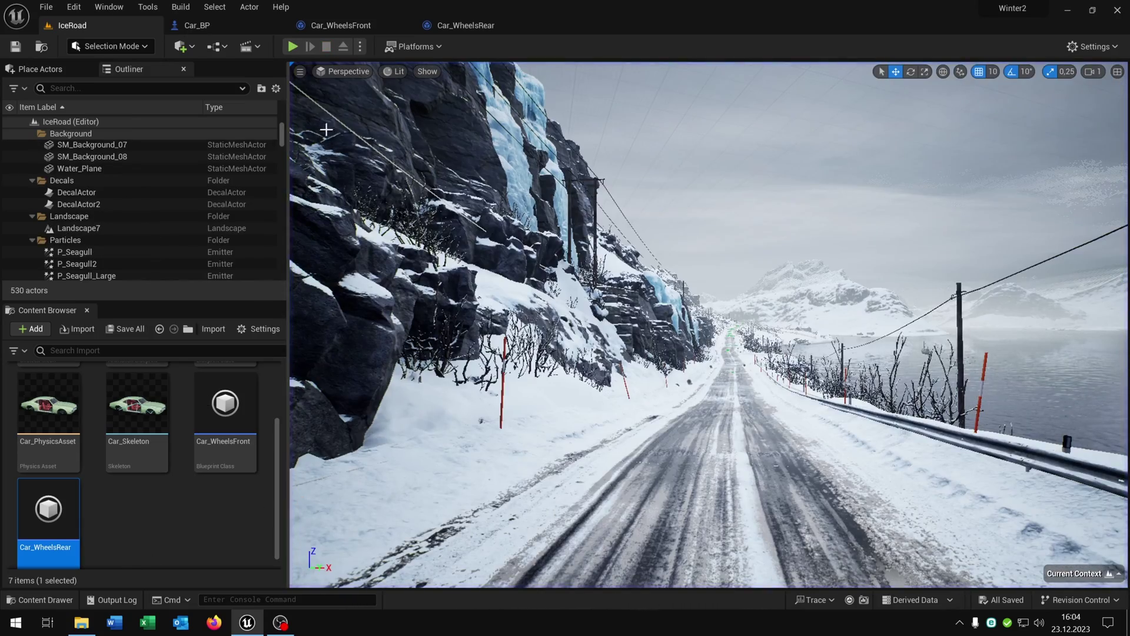
Locate the material assigned to Wheel4 in Car_BP and open the M_Wheels material instance
{"action": "left_click", "coordinate": [228, 29]}
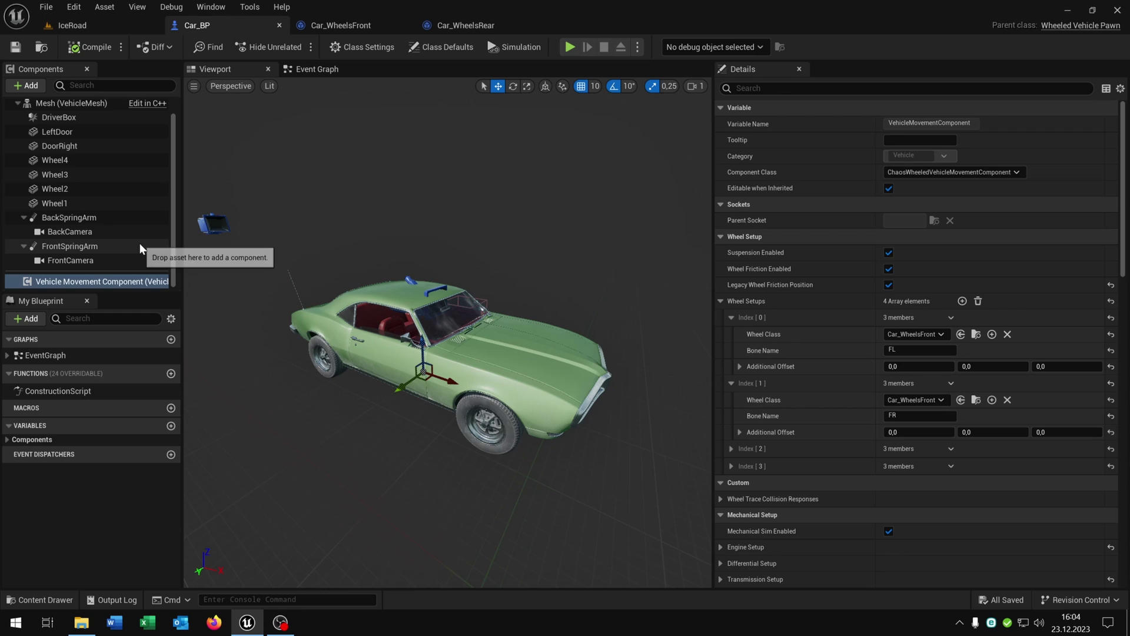
{"action": "left_click", "coordinate": [88, 160]}
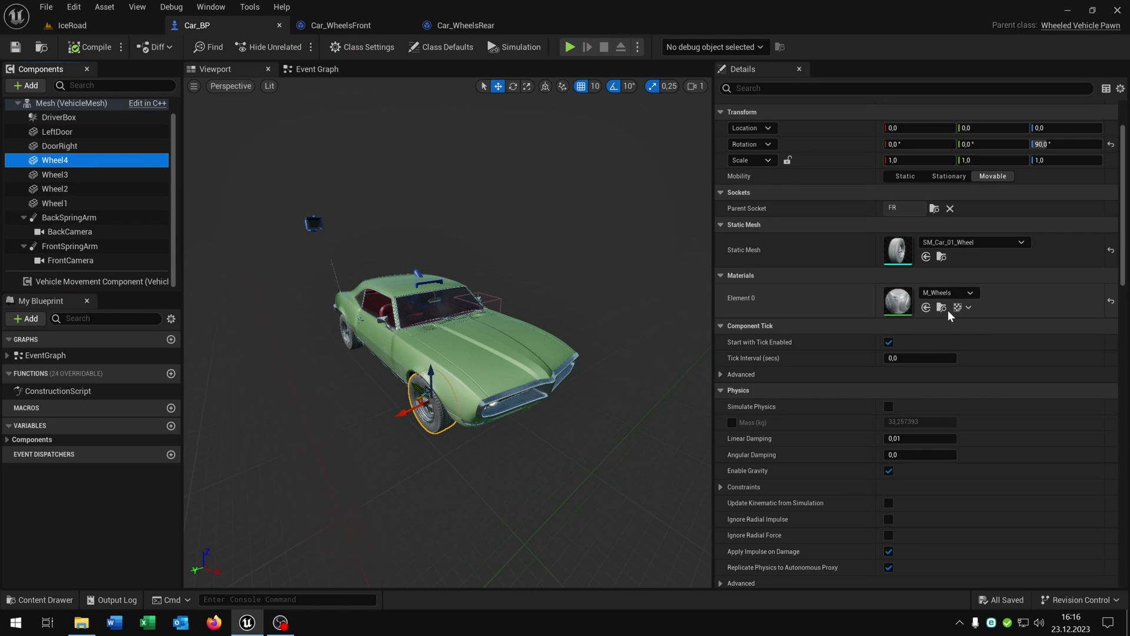
{"action": "left_click", "coordinate": [941, 307]}
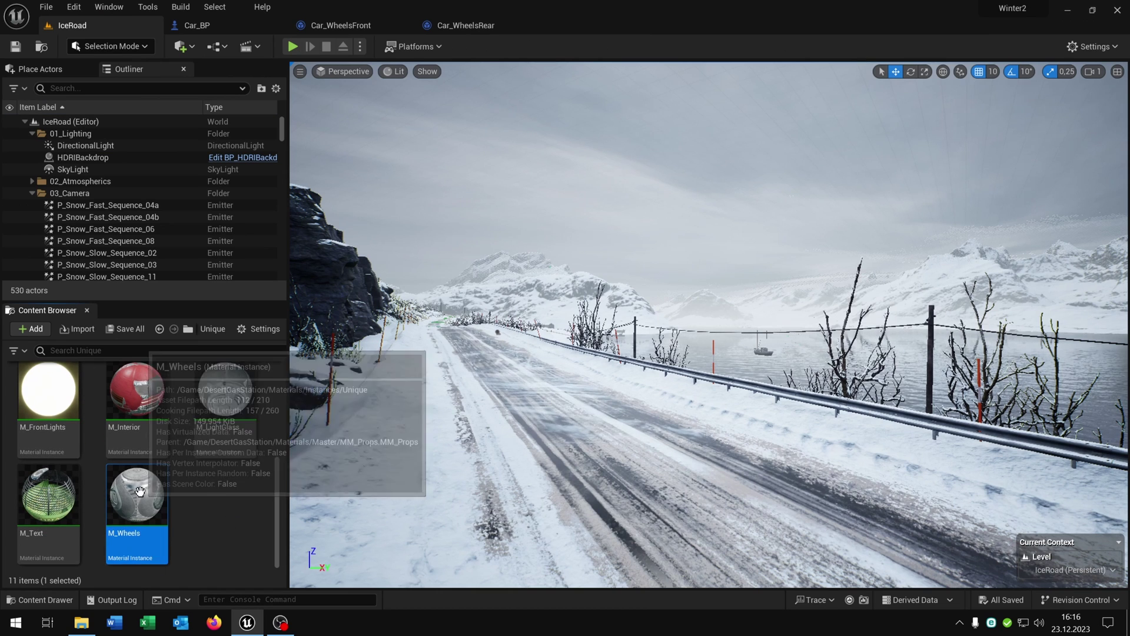
{"action": "double_click", "coordinate": [139, 492]}
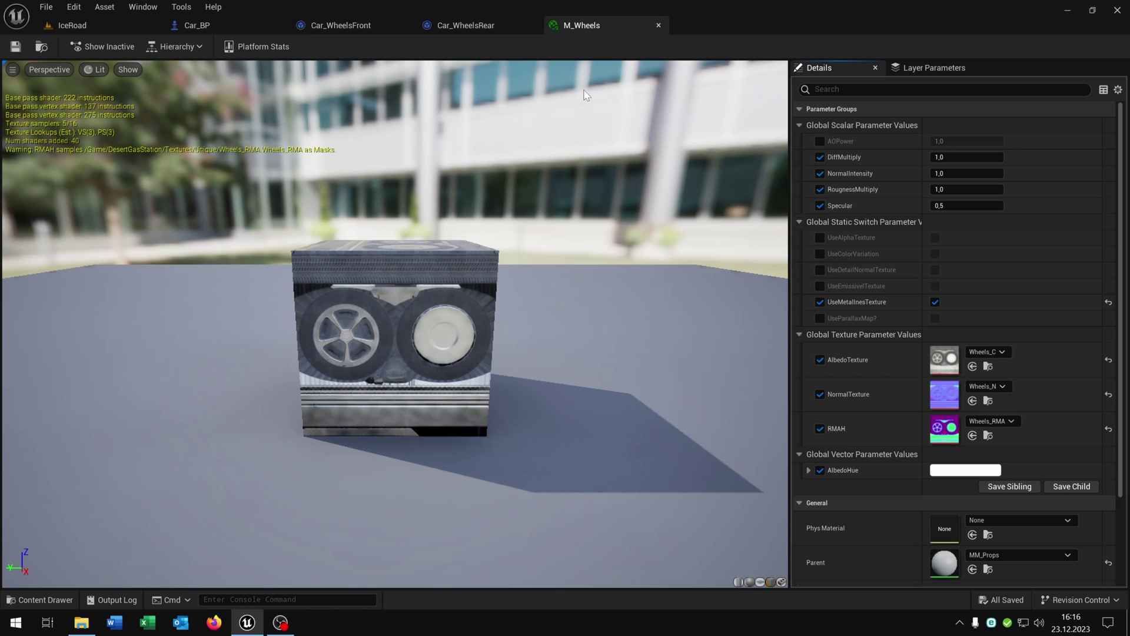
Locate the parent material of M_Wheels and open MM_Props in the material editor
{"action": "scroll", "coordinate": [913, 315], "scroll_direction": "down", "scroll_amount": 3}
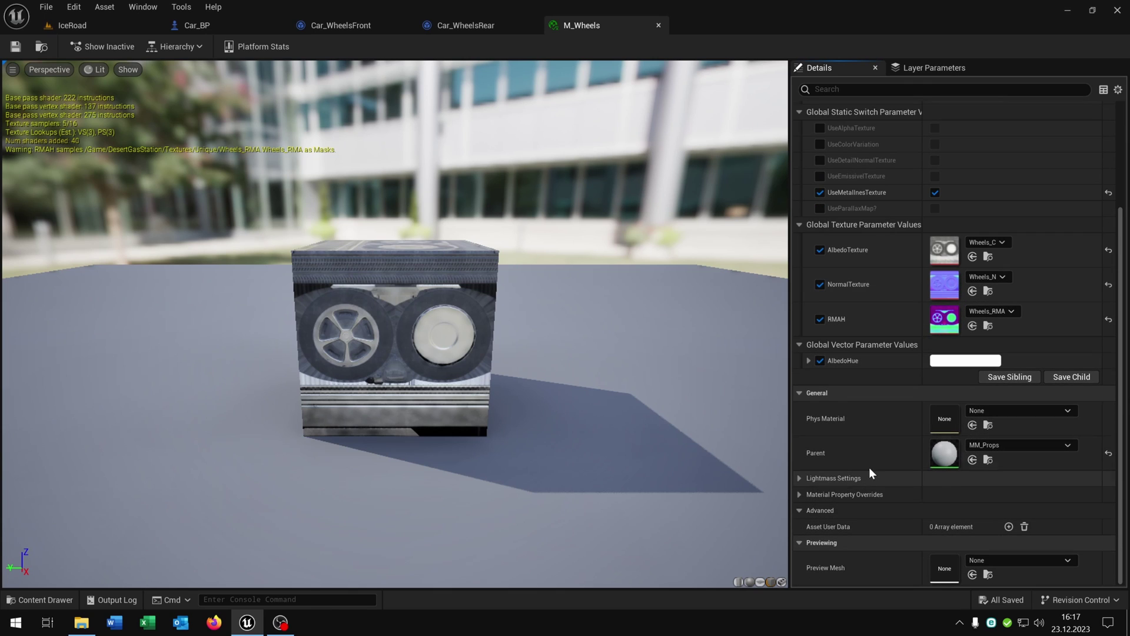
{"action": "left_click", "coordinate": [987, 459]}
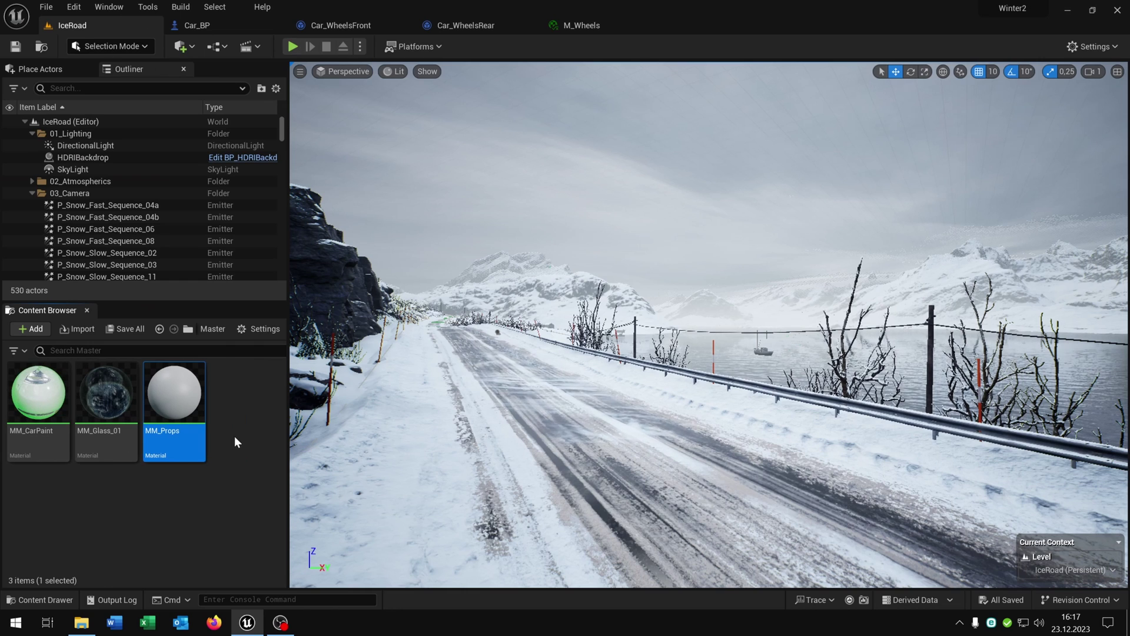
{"action": "double_click", "coordinate": [186, 381]}
Disconnect the Base Color input of the MM_Props output node in the material graph
{"action": "scroll", "coordinate": [436, 363], "scroll_direction": "down", "scroll_amount": 4}
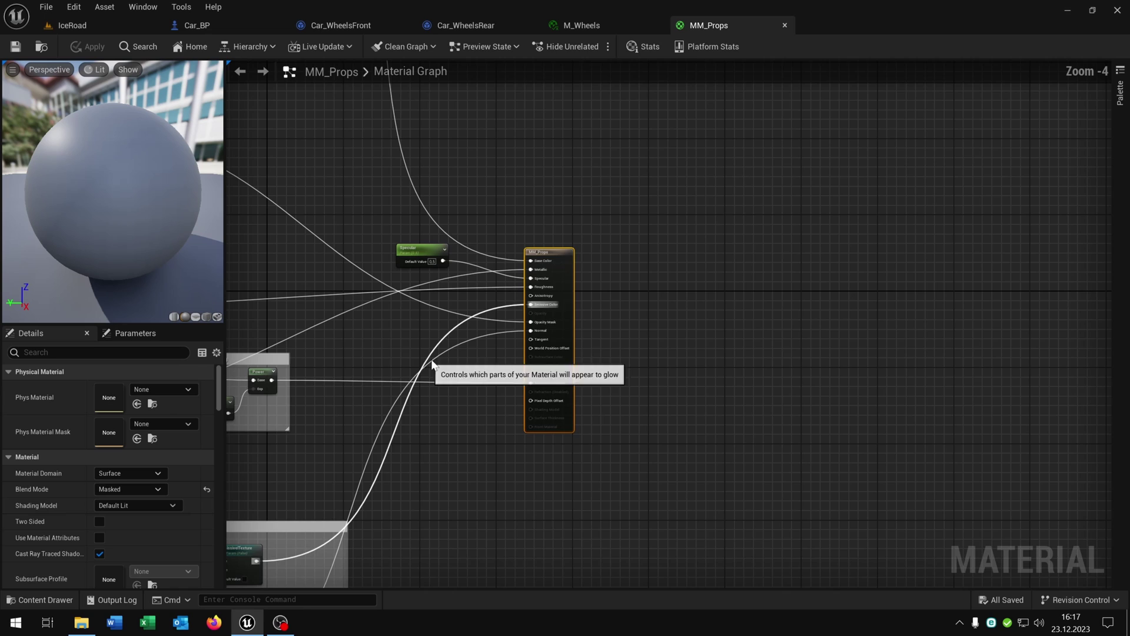
{"action": "right_click_drag", "start_coordinate": [509, 245], "coordinate": [520, 348]}
{"action": "scroll", "coordinate": [505, 319], "scroll_direction": "down", "scroll_amount": 5}
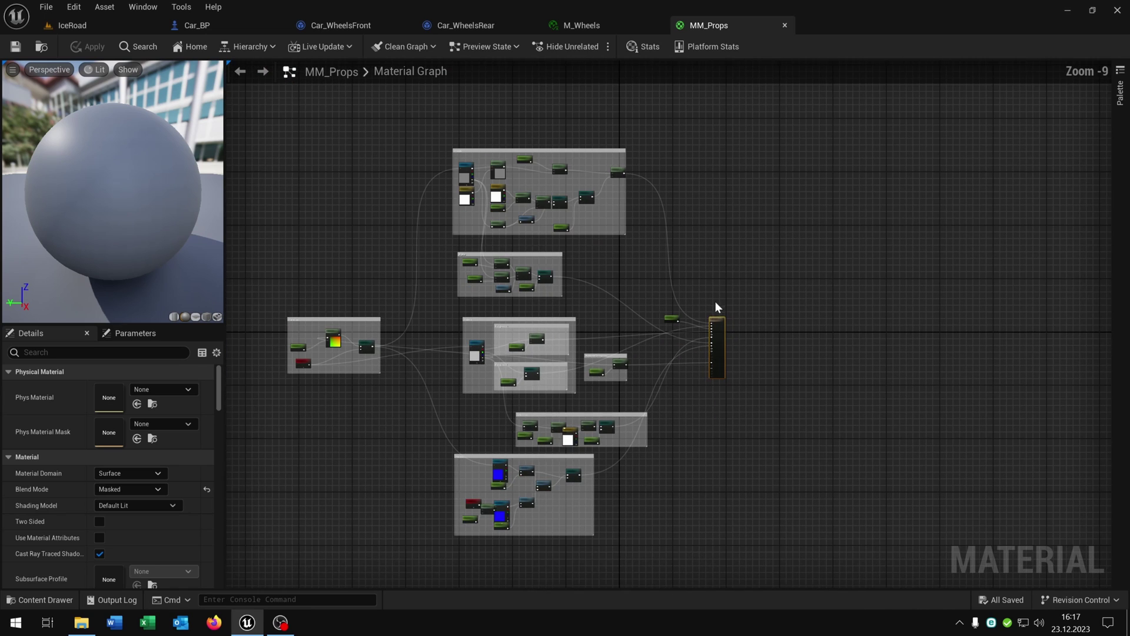
{"action": "scroll", "coordinate": [674, 322], "scroll_direction": "up", "scroll_amount": 10}
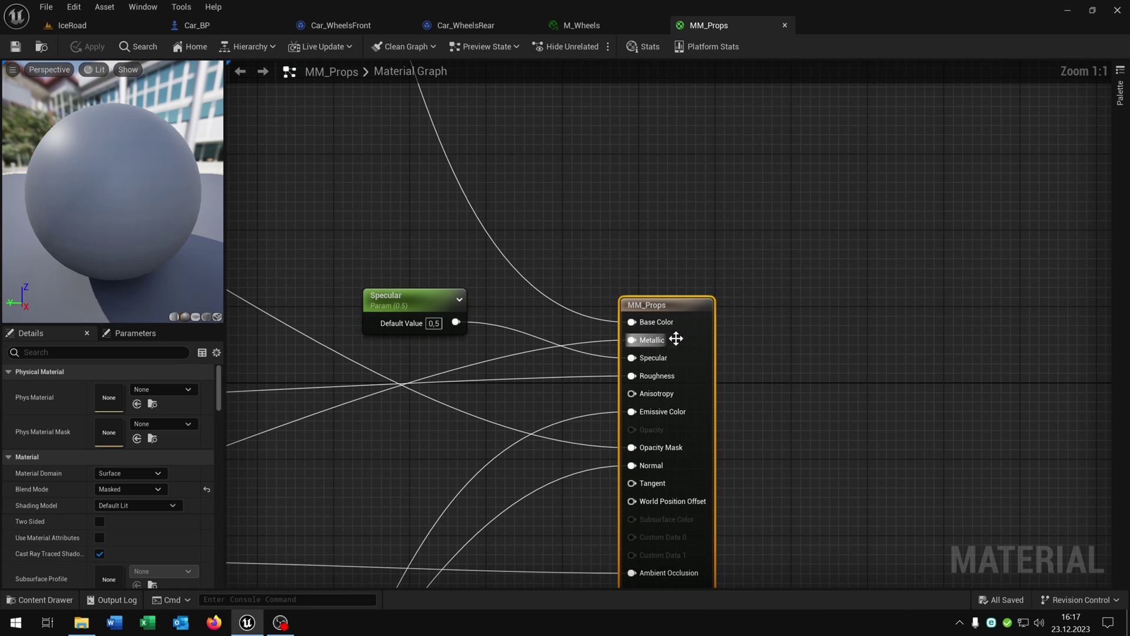
{"action": "scroll", "coordinate": [659, 330], "scroll_direction": "down", "scroll_amount": 2}
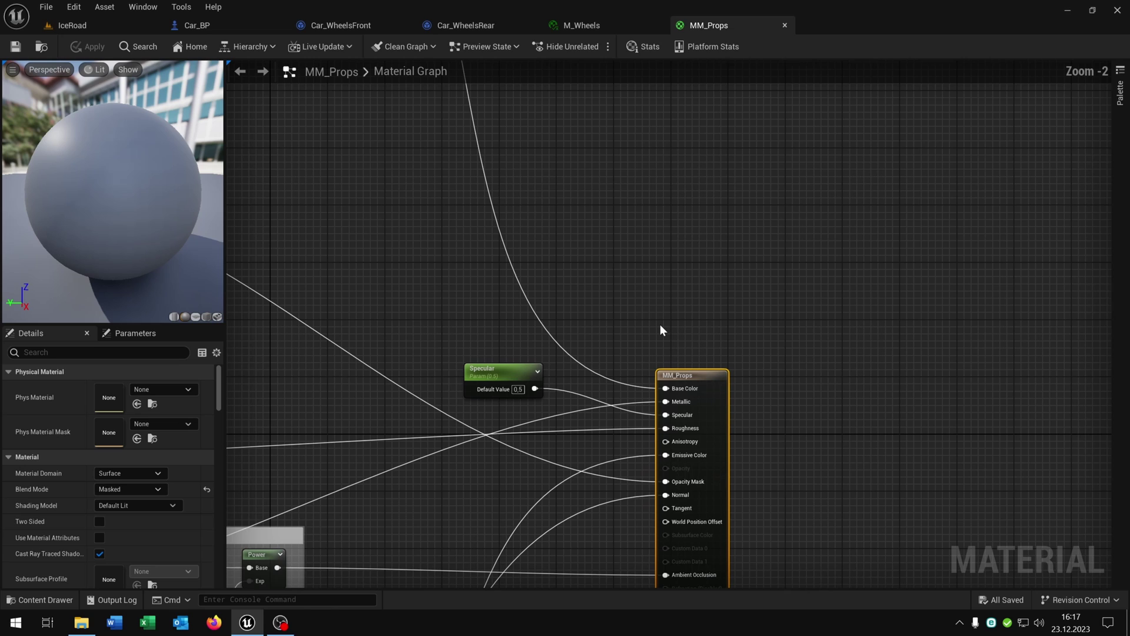
{"action": "left_click", "coordinate": [675, 390], "text": "alt"}
{"action": "scroll", "coordinate": [529, 285], "scroll_direction": "up", "scroll_amount": 2}
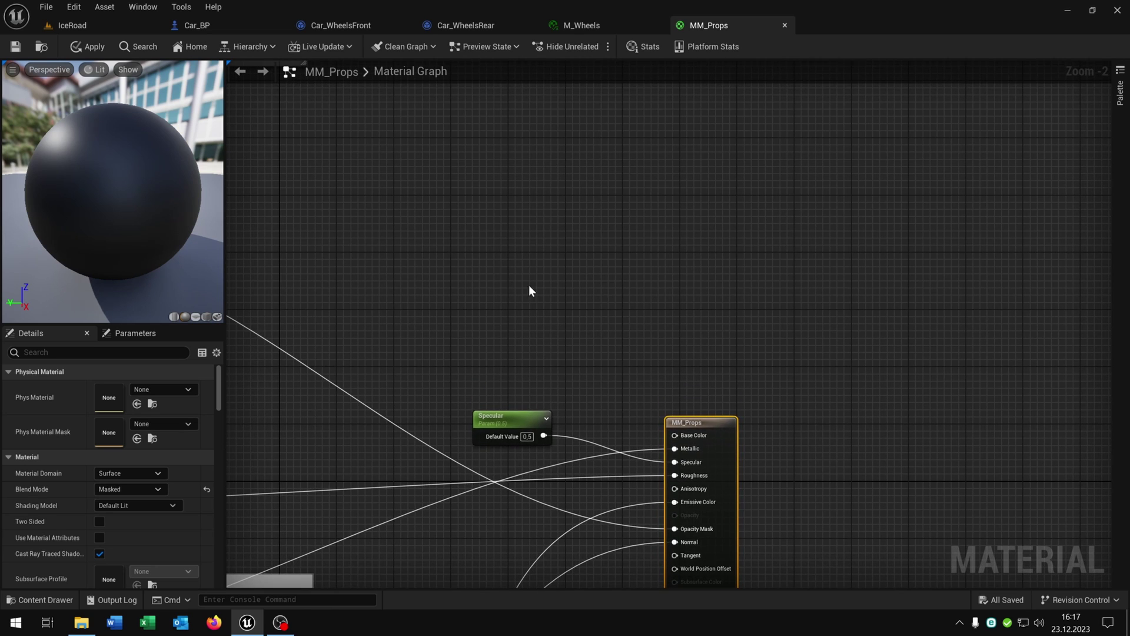
Add a WorldAlignedBlend node to the MM_Props graph in the empty area above the Specular parameter
{"action": "right_click", "coordinate": [509, 267]}
{"action": "type", "text": "worldali"}
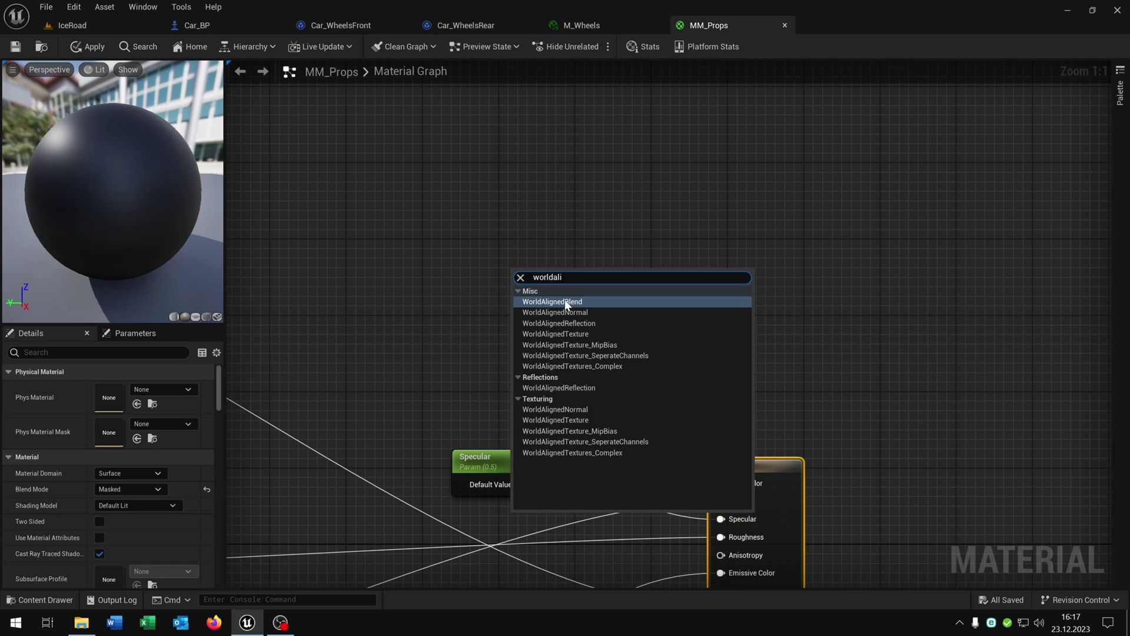
{"action": "left_click", "coordinate": [565, 301]}
{"action": "left_click_drag", "start_coordinate": [609, 274], "coordinate": [511, 235]}
Create a scalar parameter named Sharpness, feed it into WorldAlignedBlend's Blend Sharpness input and place it beside that node
{"action": "left_click_drag", "start_coordinate": [432, 291], "coordinate": [319, 288]}
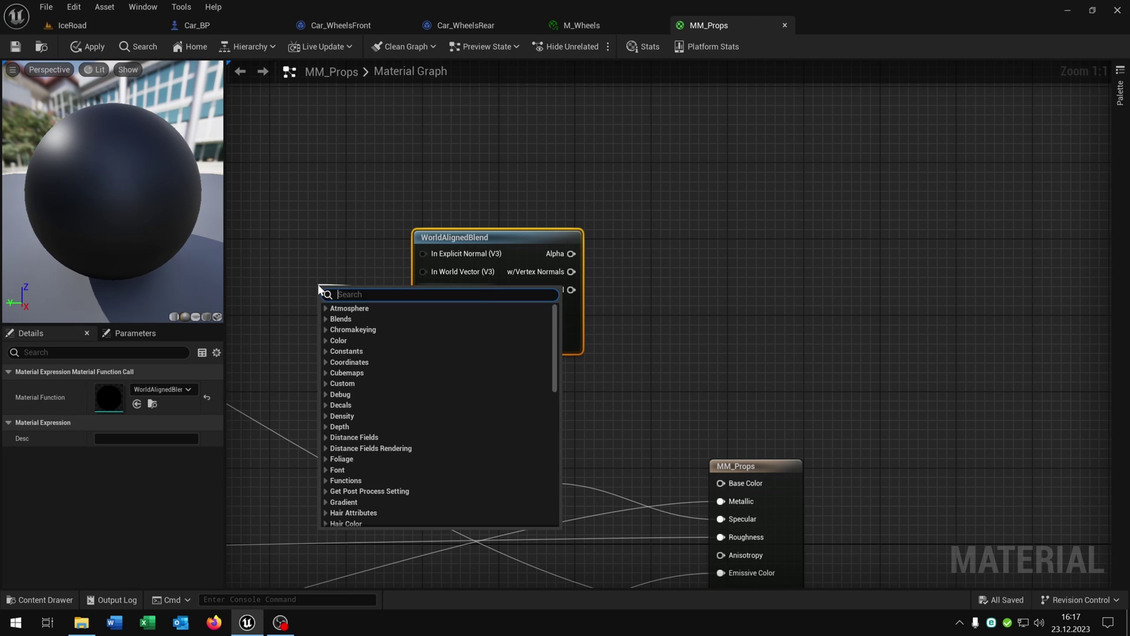
{"action": "type", "text": "scal"}
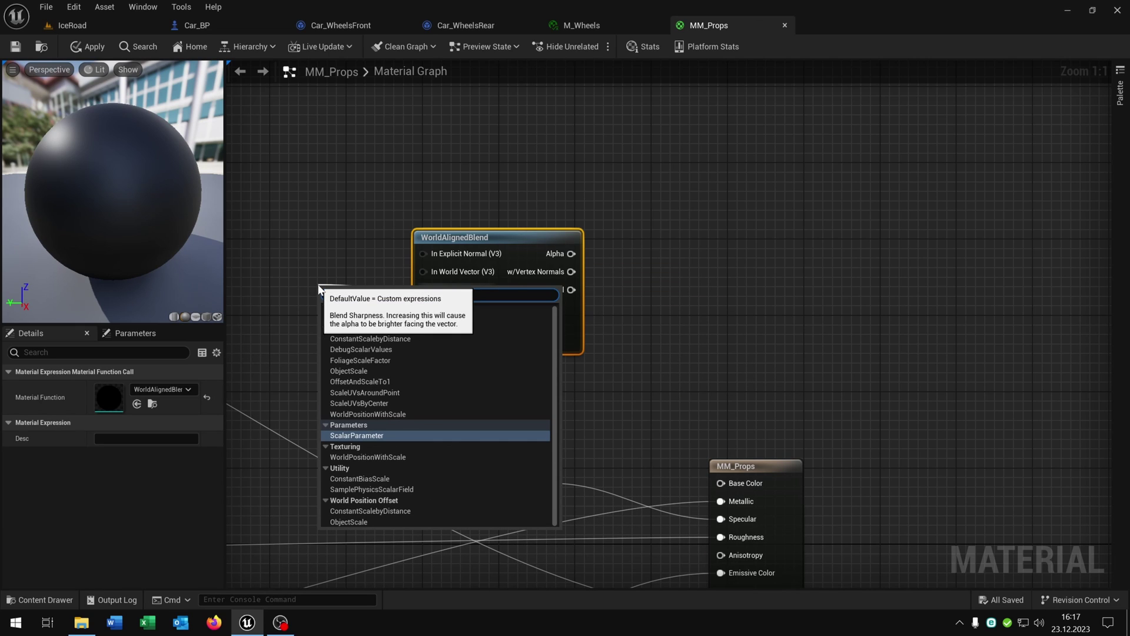
{"action": "key", "text": "Return"}
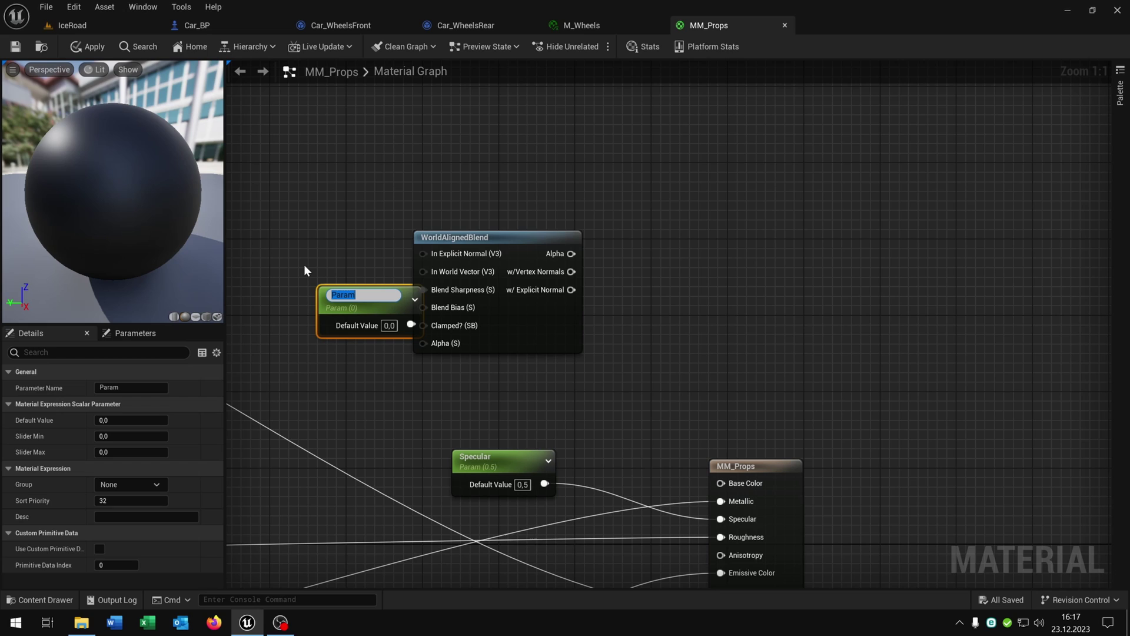
{"action": "type", "text": "Sharpness"}
{"action": "key", "text": "Return"}
{"action": "left_click_drag", "start_coordinate": [373, 288], "coordinate": [317, 261]}
Duplicate the Sharpness parameter, rename the copy Bias, connect it to Blend Bias and align it below Sharpness
{"action": "right_click_drag", "start_coordinate": [349, 345], "coordinate": [455, 353]}
{"action": "key", "text": "ctrl+d"}
{"action": "left_click_drag", "start_coordinate": [527, 421], "coordinate": [404, 336]}
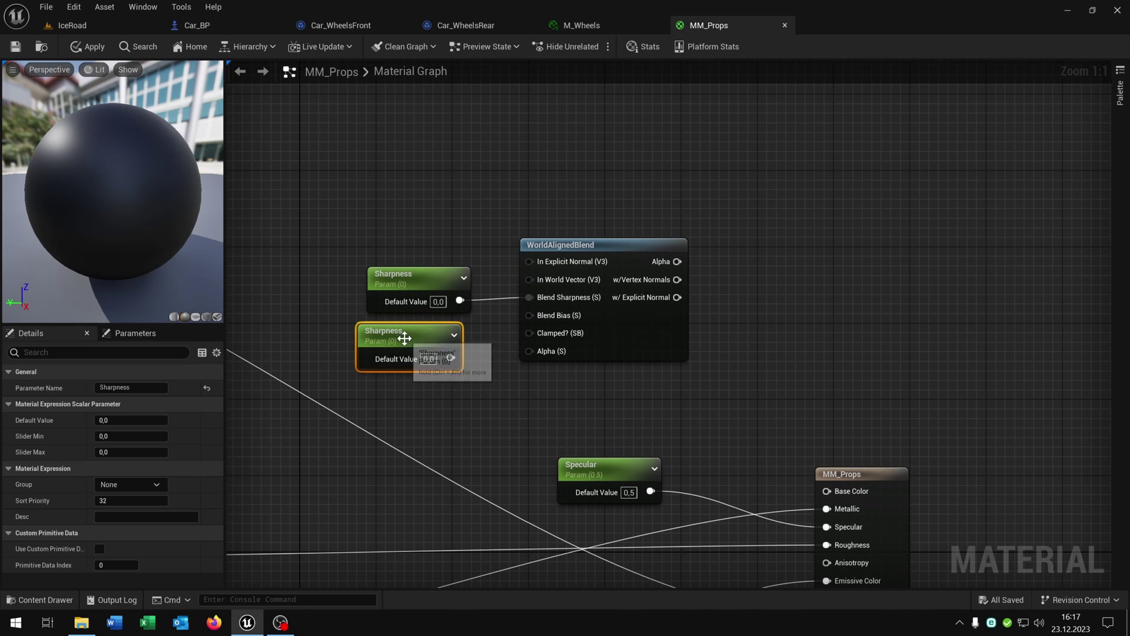
{"action": "double_click", "coordinate": [404, 332]}
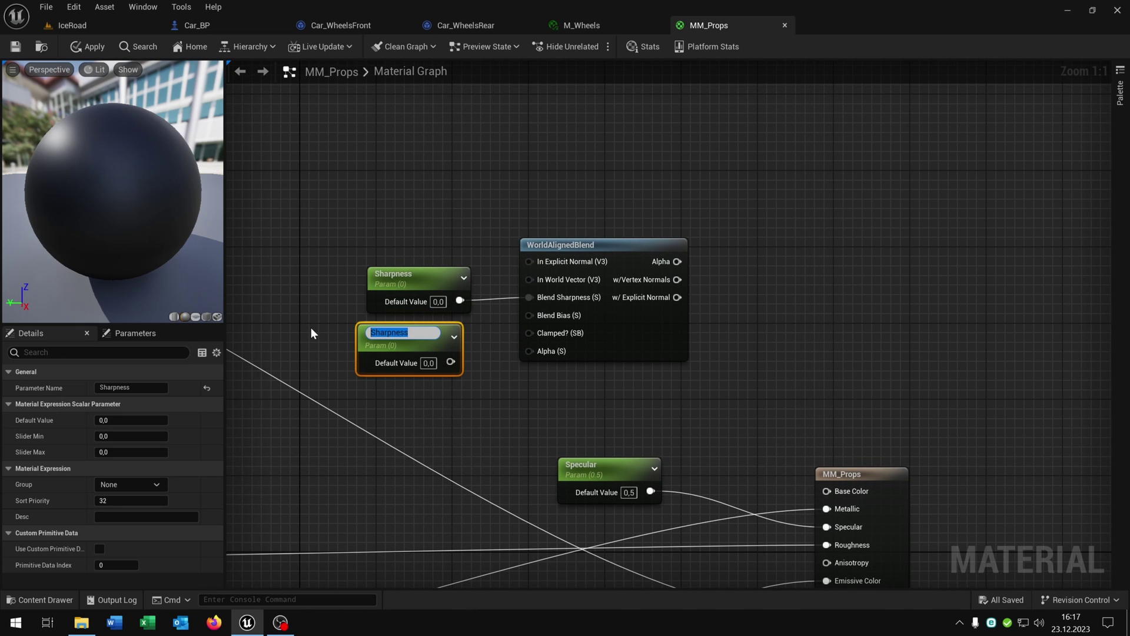
{"action": "type", "text": "Bias"}
{"action": "key", "text": "Return"}
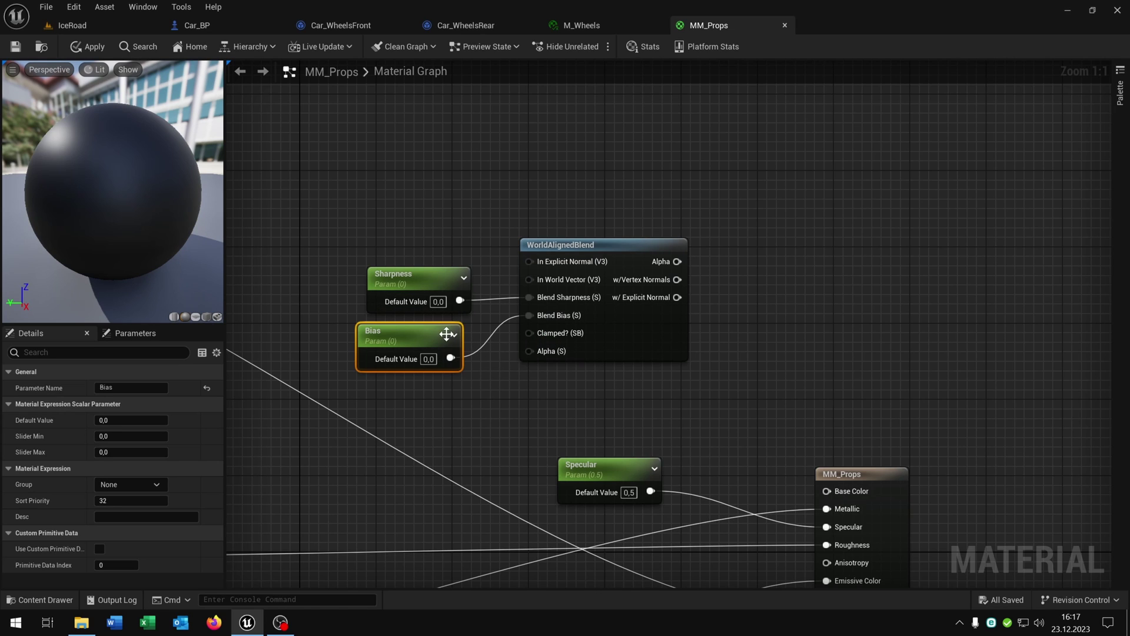
{"action": "mouse_move", "coordinate": [446, 333]}
{"action": "left_mouse_down"}
{"action": "mouse_move", "coordinate": [456, 324]}
{"action": "mouse_move", "coordinate": [456, 334]}
{"action": "left_mouse_up"}
{"action": "left_click", "coordinate": [558, 387]}
Add a LinearInterpolate node beside WorldAlignedBlend and connect the blend's Alpha output to the Lerp's Alpha input
{"action": "right_click_drag", "start_coordinate": [741, 371], "coordinate": [564, 387]}
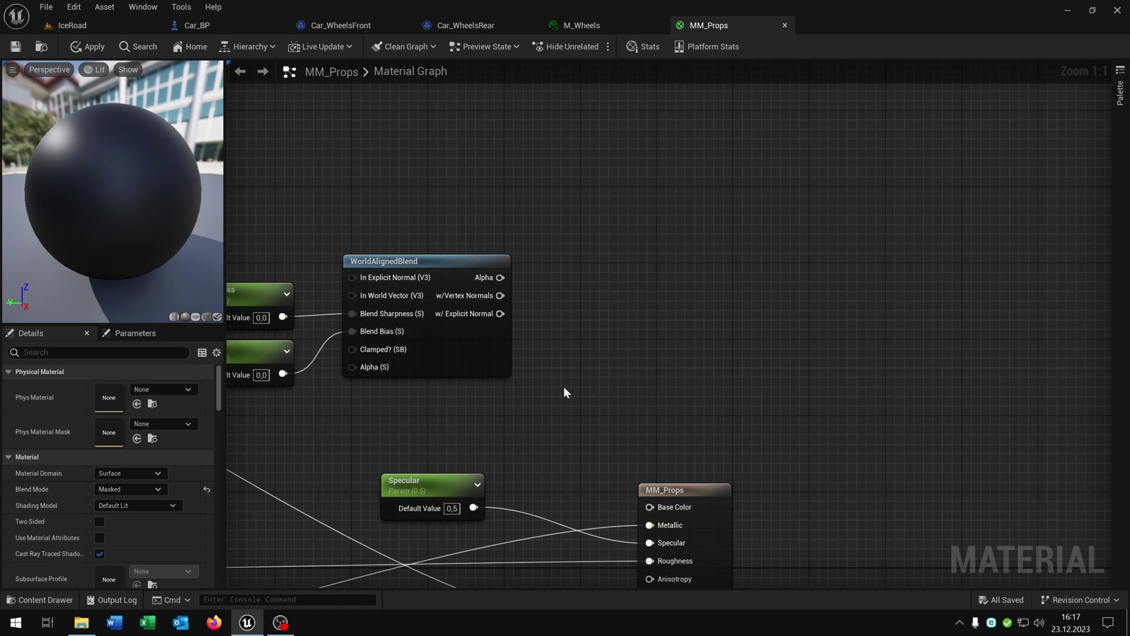
{"action": "right_click", "coordinate": [580, 310]}
{"action": "type", "text": "lerp"}
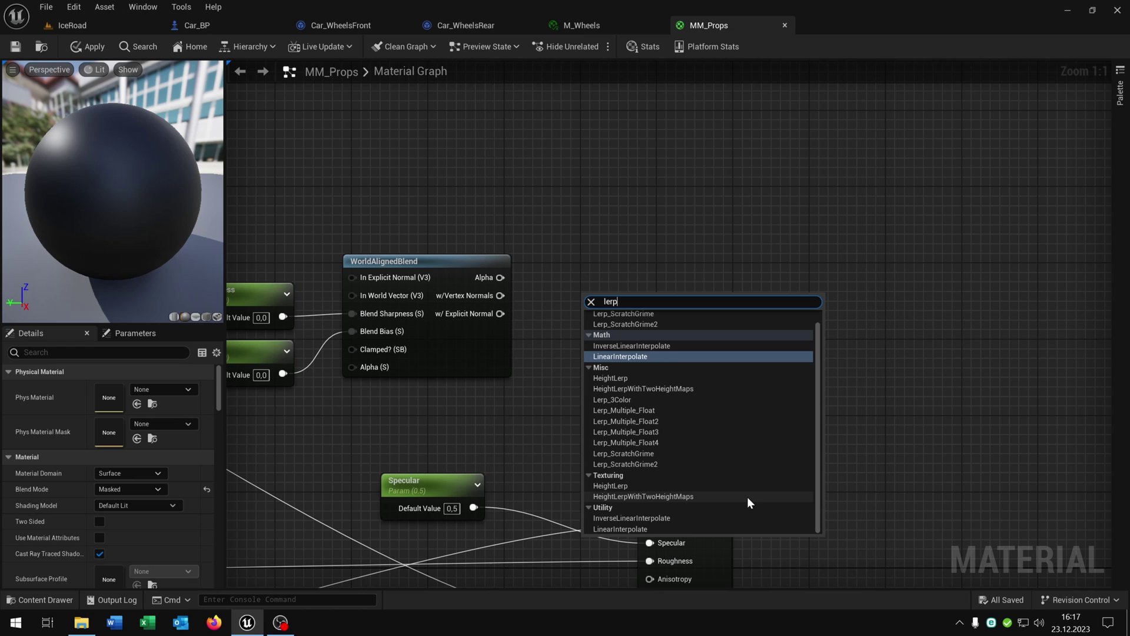
{"action": "left_click", "coordinate": [671, 529]}
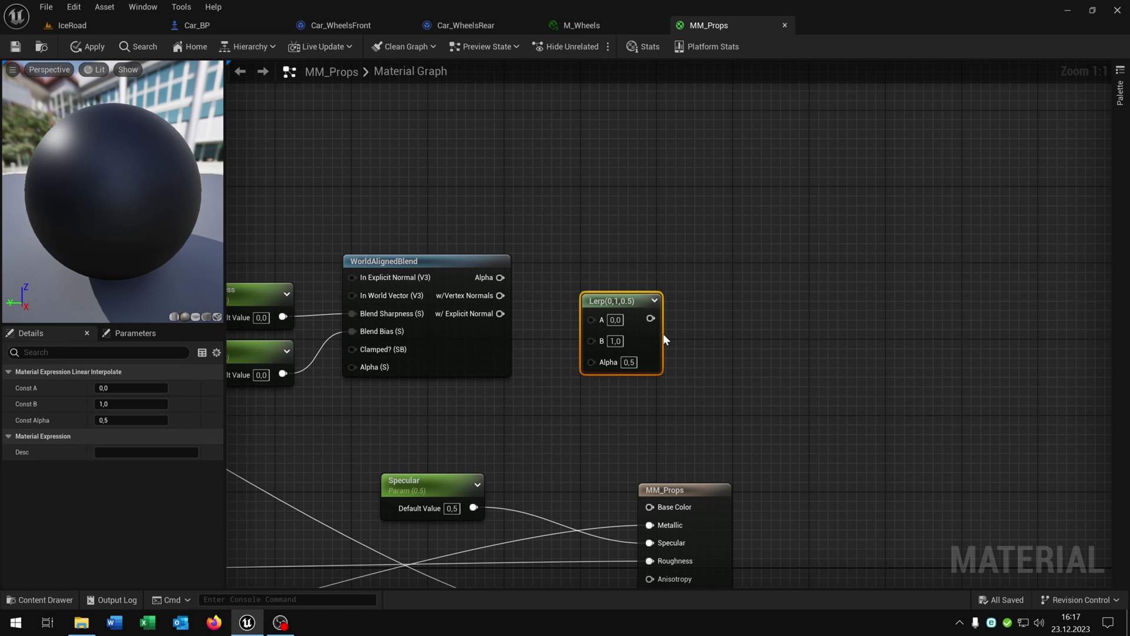
{"action": "left_click_drag", "start_coordinate": [608, 312], "coordinate": [580, 350]}
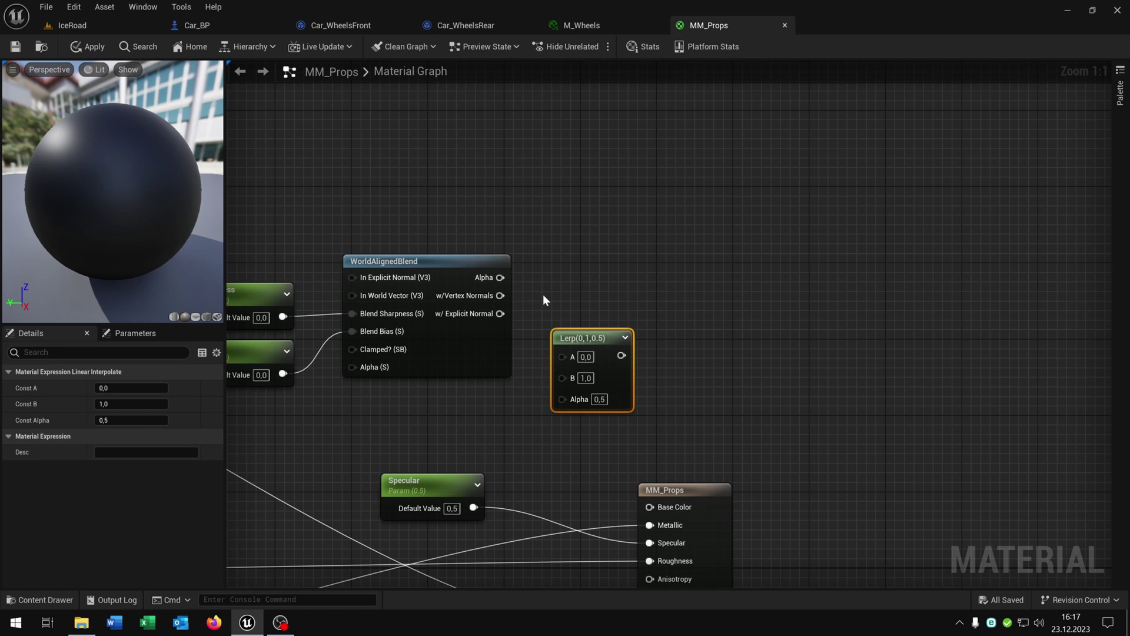
{"action": "left_click_drag", "start_coordinate": [551, 404], "coordinate": [562, 399]}
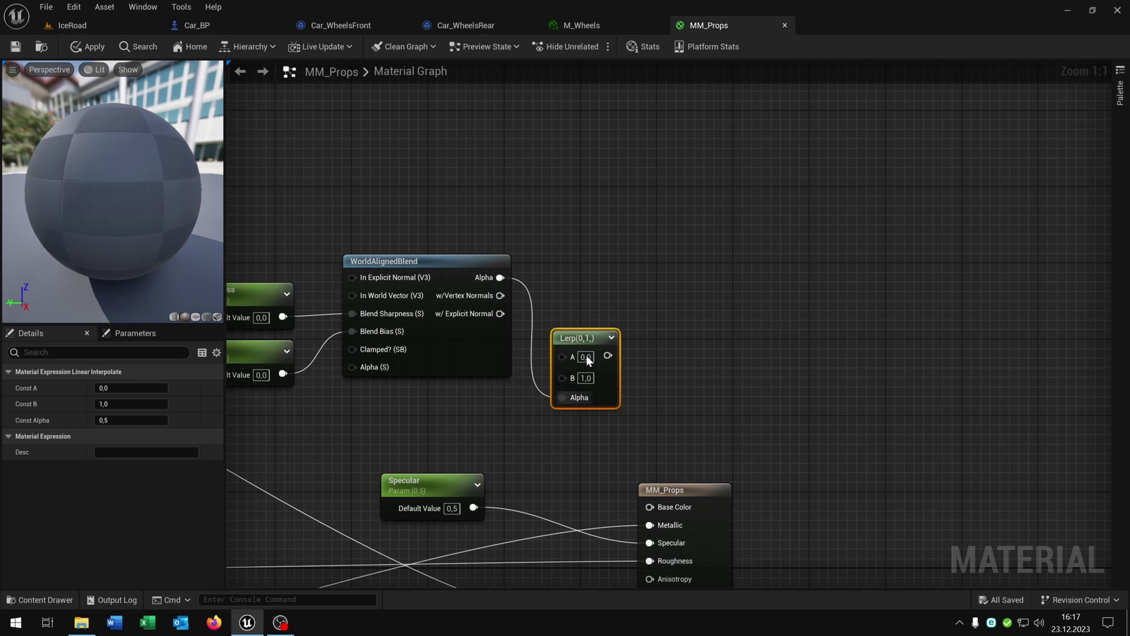
Move the Lerp node up and connect the output of the original base color Multiply node to its A input
{"action": "left_click_drag", "start_coordinate": [585, 334], "coordinate": [589, 222]}
{"action": "scroll", "coordinate": [626, 467], "scroll_direction": "down", "scroll_amount": 1}
{"action": "right_click_drag", "start_coordinate": [602, 328], "coordinate": [924, 587]}
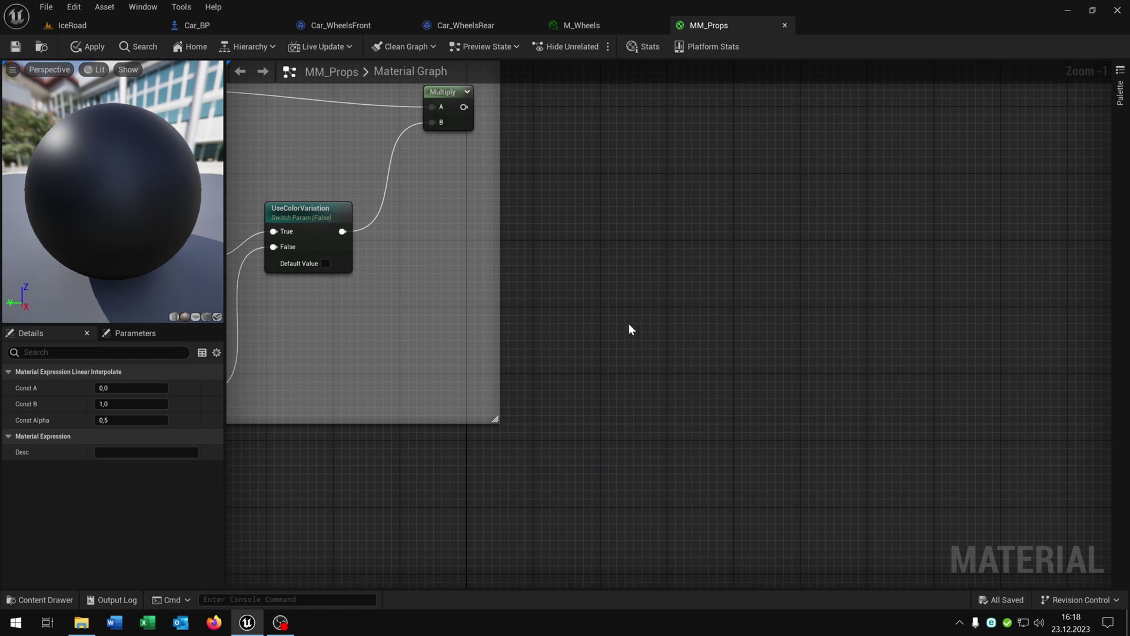
{"action": "left_click_drag", "start_coordinate": [463, 107], "coordinate": [911, 269]}
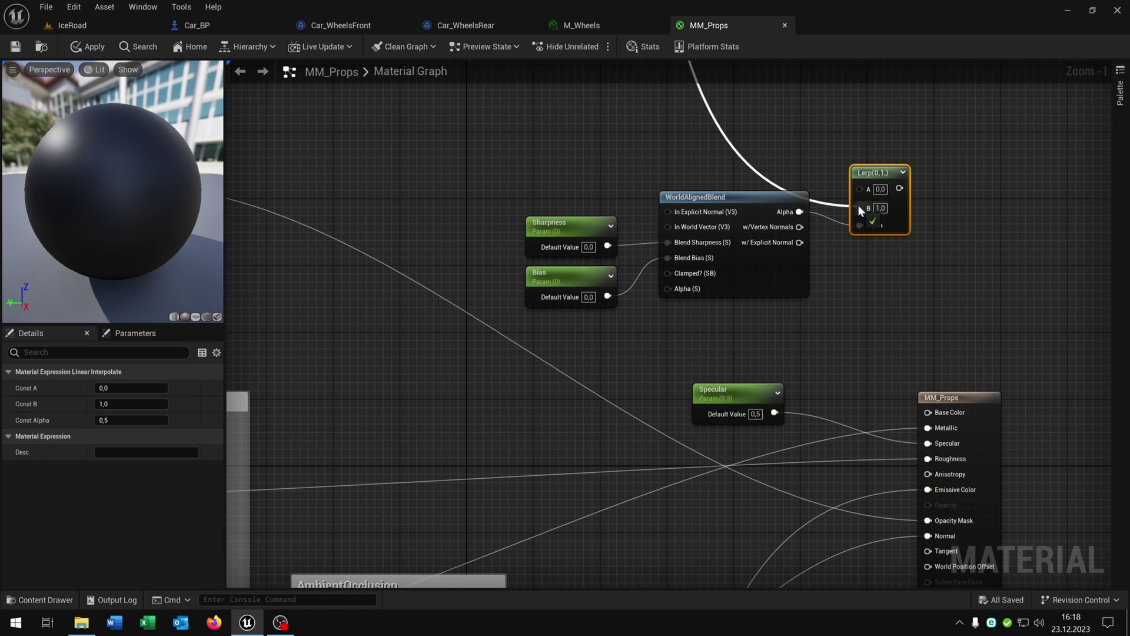
{"action": "left_click_drag", "start_coordinate": [858, 205], "coordinate": [859, 190]}
{"action": "right_click_drag", "start_coordinate": [971, 329], "coordinate": [839, 437]}
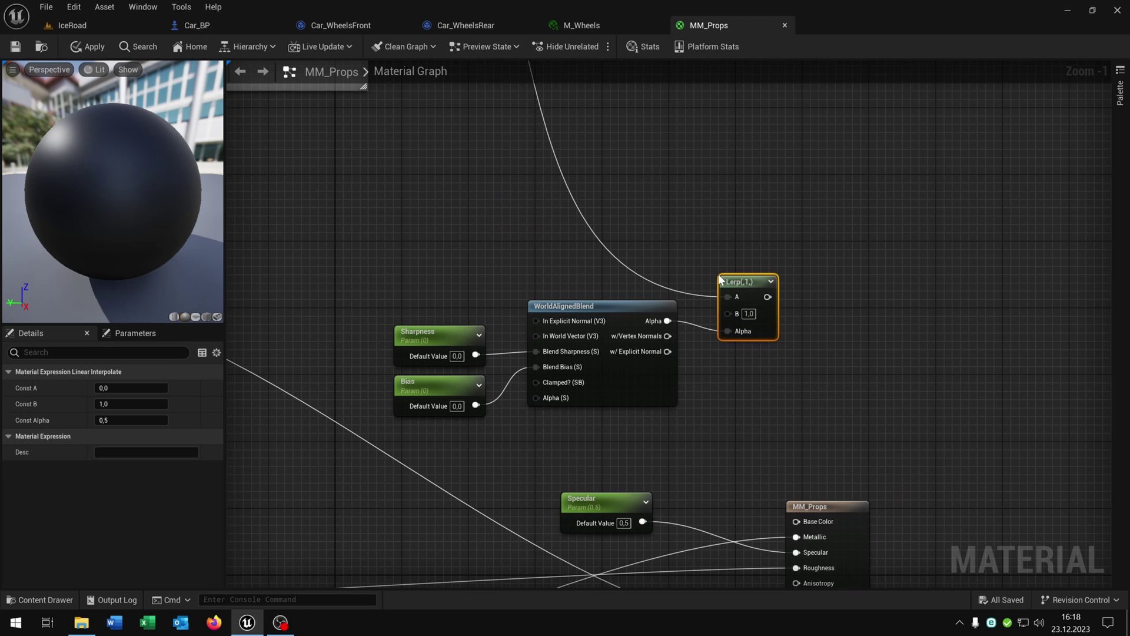
{"action": "right_click_drag", "start_coordinate": [721, 281], "coordinate": [696, 317]}
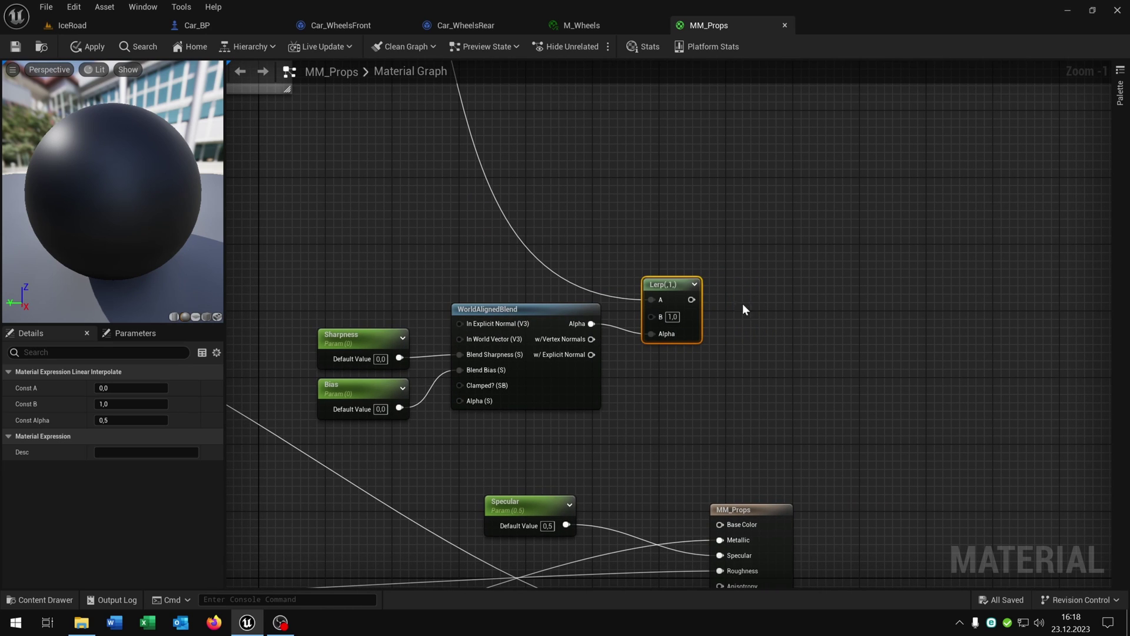
Search the whole Content folder for "clean" and add the T_CleanSnow_BC texture to the MM_Props graph, feeding its RGB into the Lerp's B input
{"action": "left_click", "coordinate": [110, 27]}
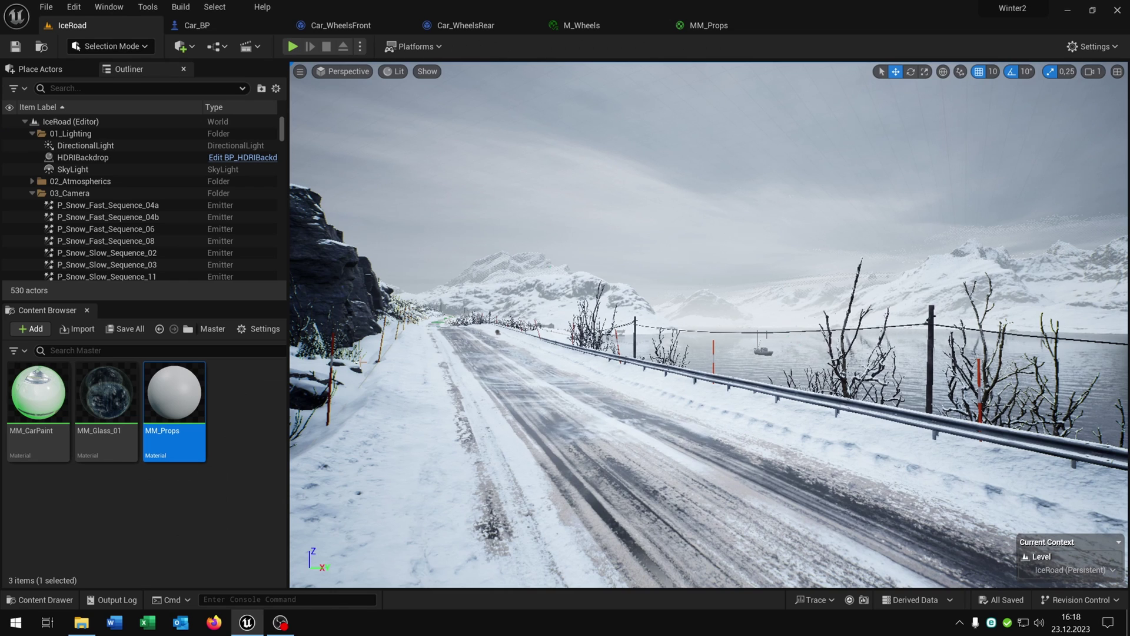
{"action": "left_click", "coordinate": [189, 329]}
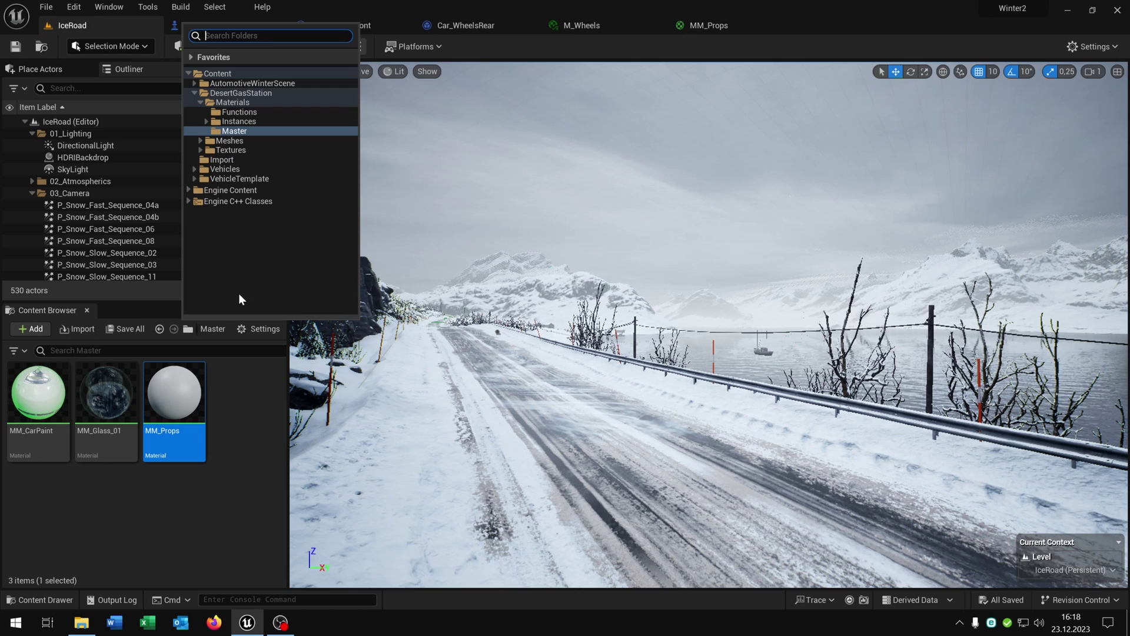
{"action": "left_click", "coordinate": [218, 73]}
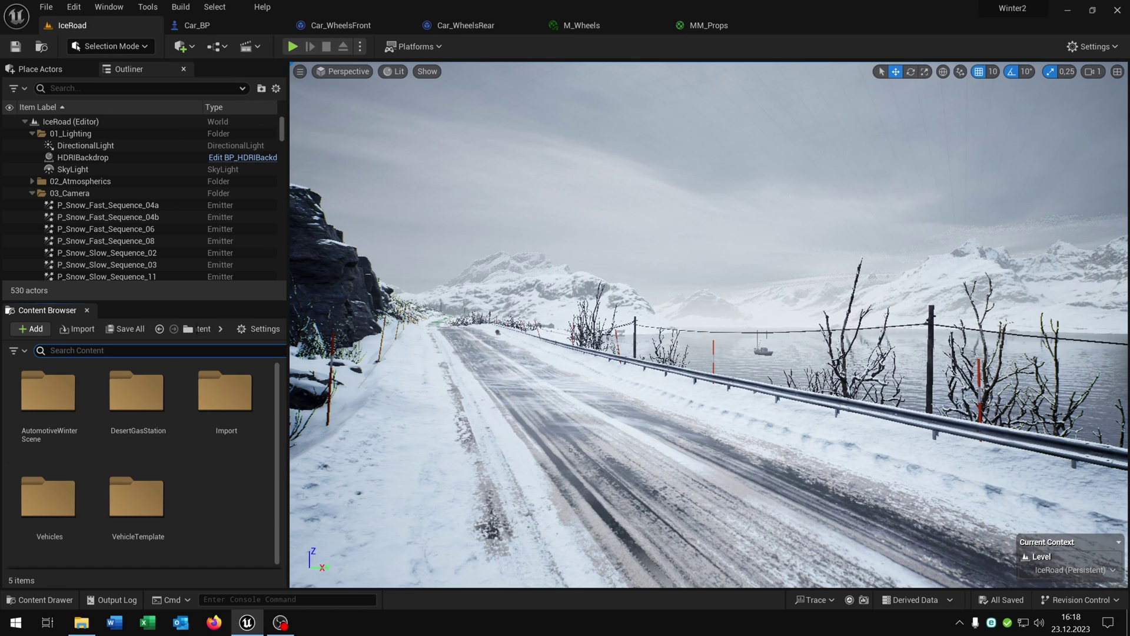
{"action": "type", "text": "clean"}
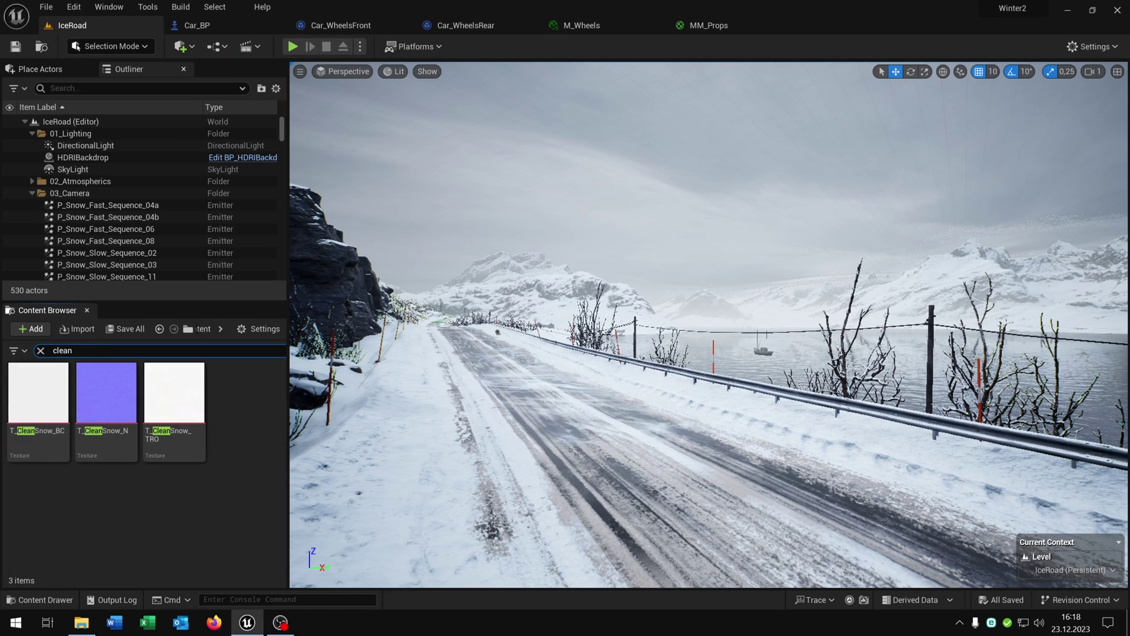
{"action": "left_click", "coordinate": [38, 391]}
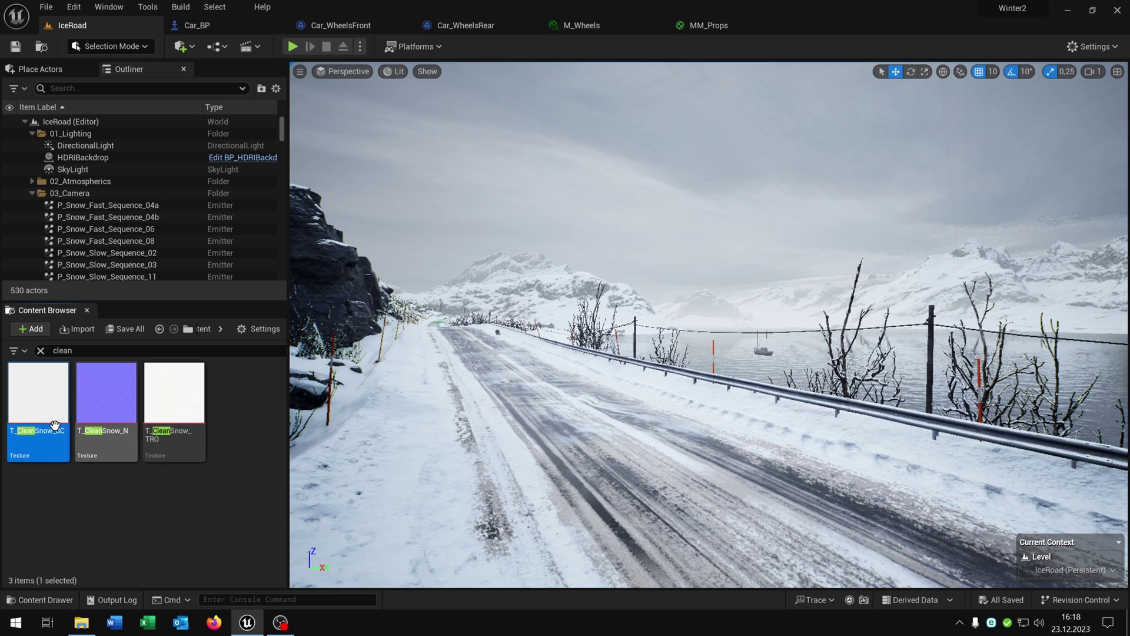
{"action": "left_click_drag", "start_coordinate": [38, 412], "coordinate": [405, 183]}
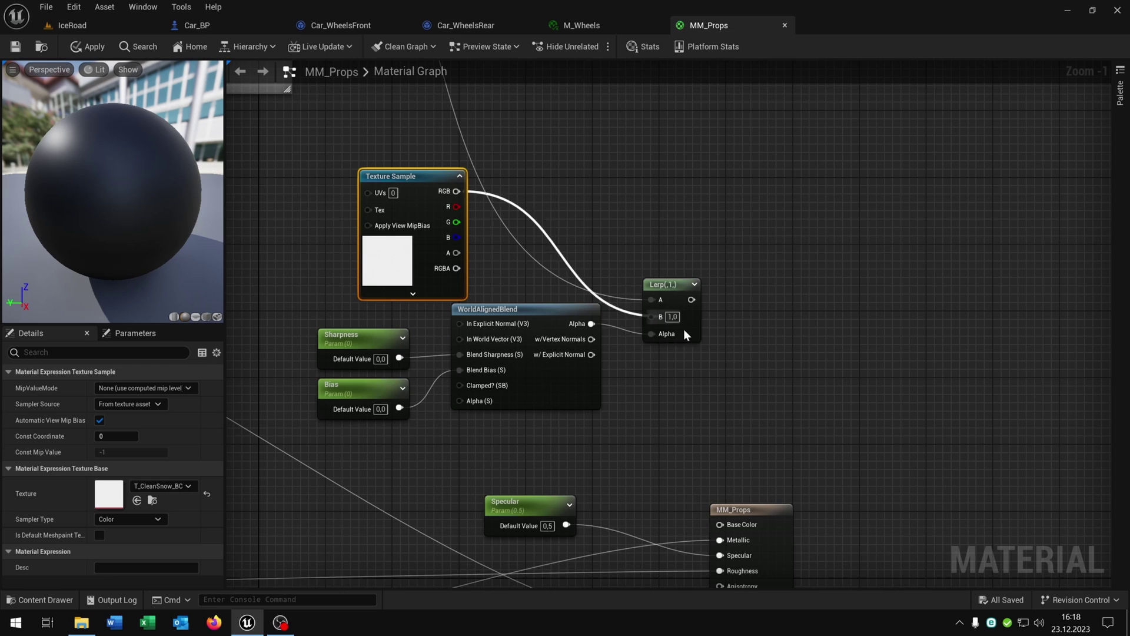
{"action": "left_click_drag", "start_coordinate": [683, 330], "coordinate": [662, 317]}
Connect the Lerp output to the Base Color input of MM_Props and save the material
{"action": "right_click_drag", "start_coordinate": [758, 389], "coordinate": [690, 321]}
{"action": "left_click_drag", "start_coordinate": [622, 232], "coordinate": [643, 450]}
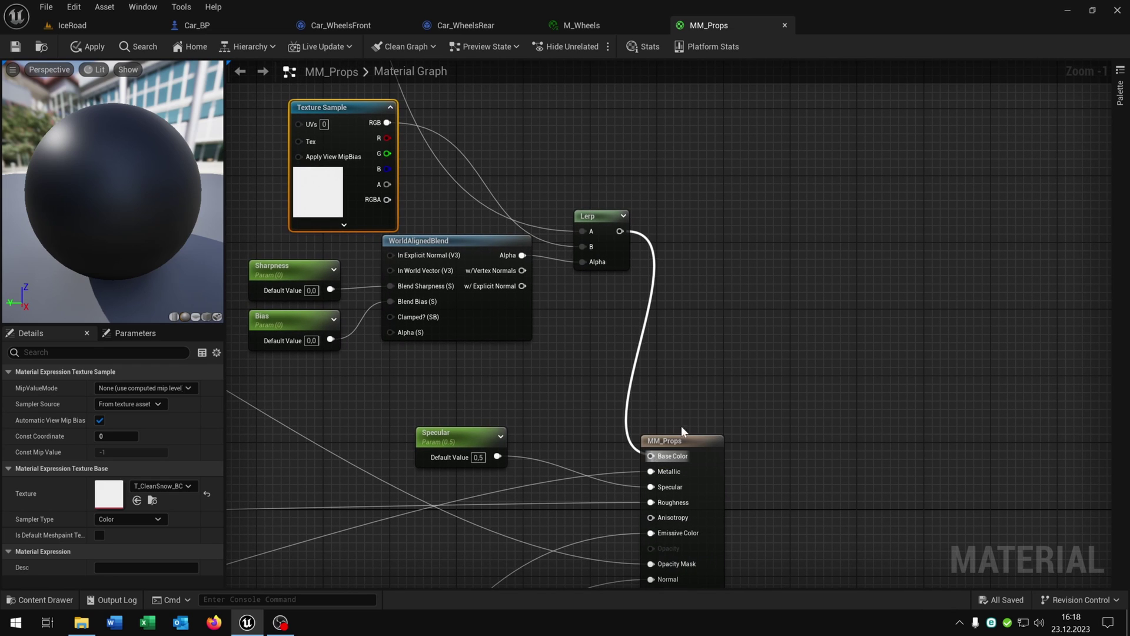
{"action": "right_click_drag", "start_coordinate": [761, 342], "coordinate": [794, 366]}
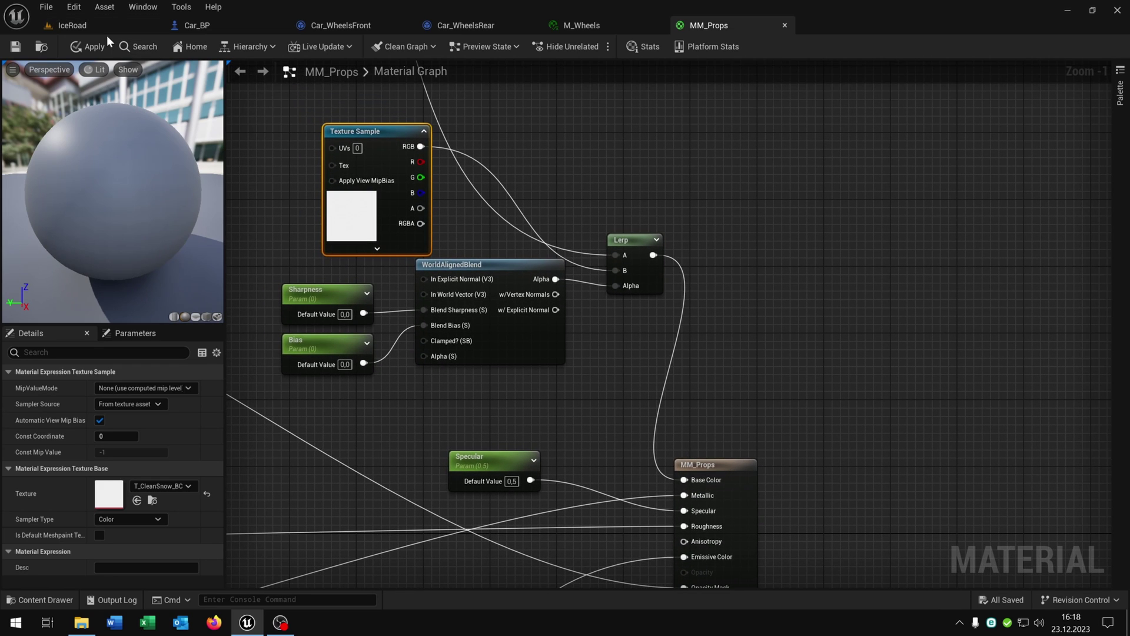
{"action": "key", "text": "ctrl+s"}
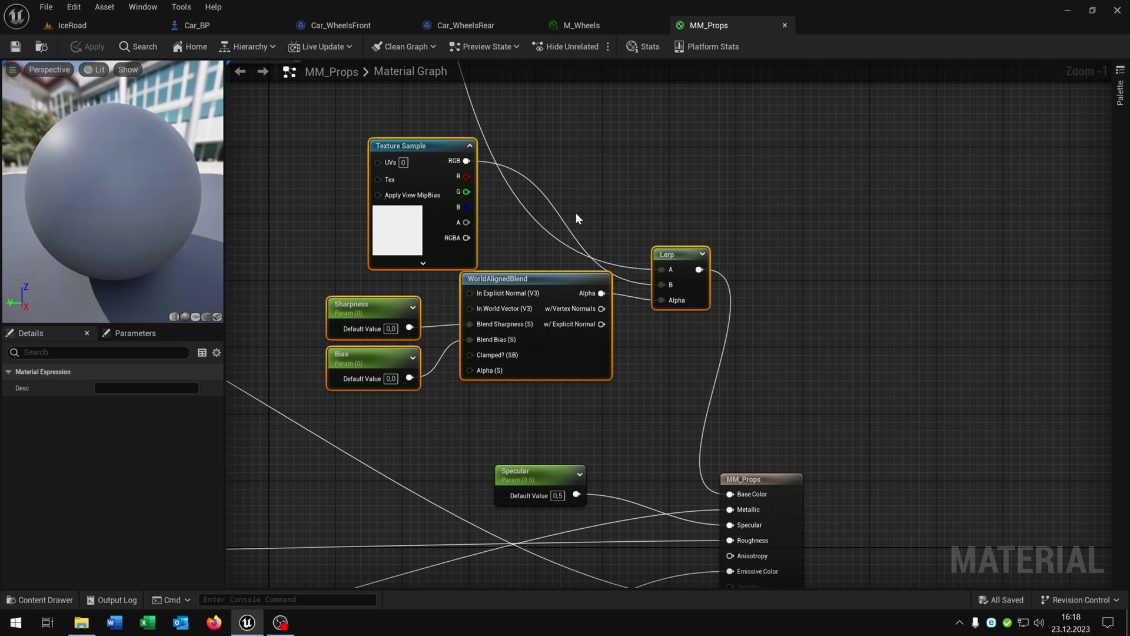
Locate the M_CarPaintGreen_01 material assigned to the vehicle mesh in Car_BP and open that material instance
{"action": "left_click", "coordinate": [198, 25]}
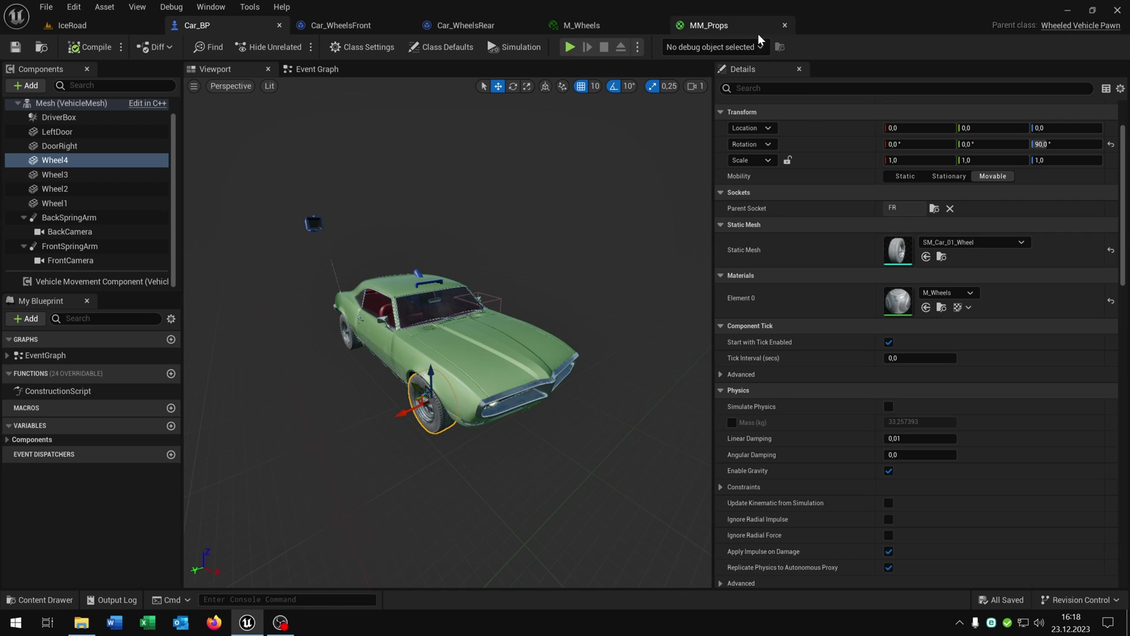
{"action": "left_click", "coordinate": [66, 104]}
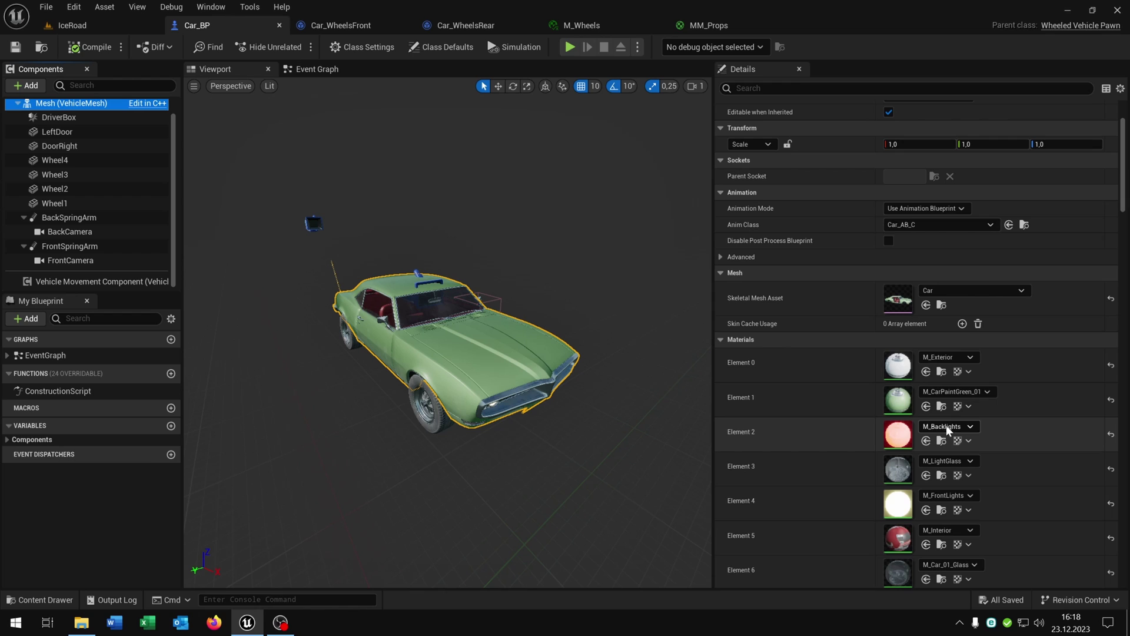
{"action": "left_click", "coordinate": [941, 406]}
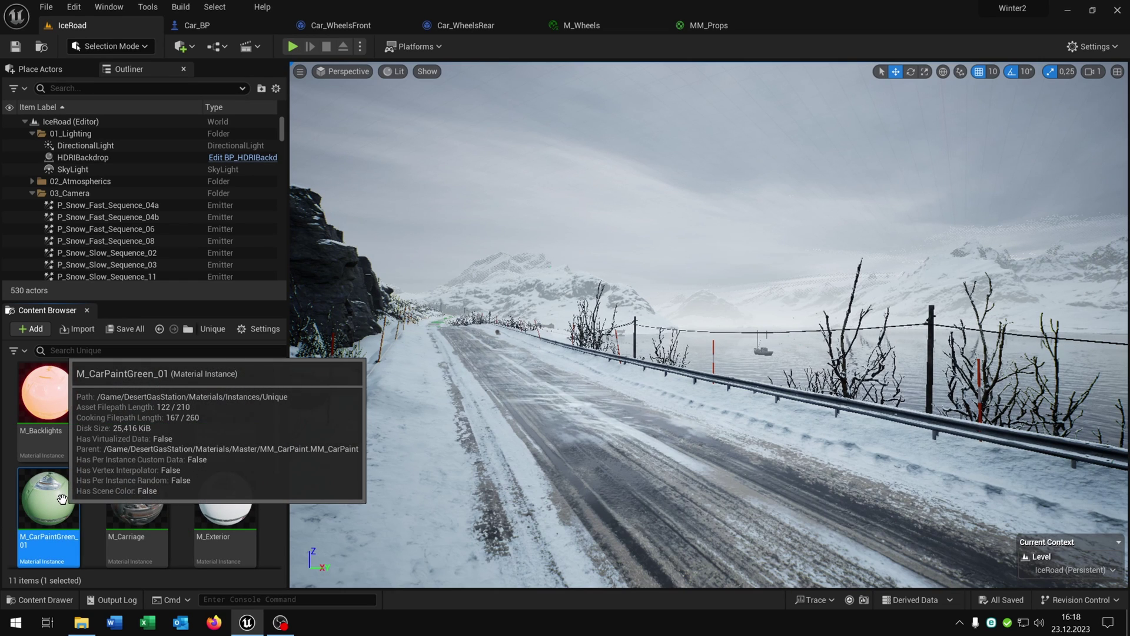
{"action": "double_click", "coordinate": [74, 507]}
Locate the parent material of M_CarPaintGreen_01 and open MM_CarPaint in the material editor
{"action": "scroll", "coordinate": [891, 267], "scroll_direction": "down", "scroll_amount": 10}
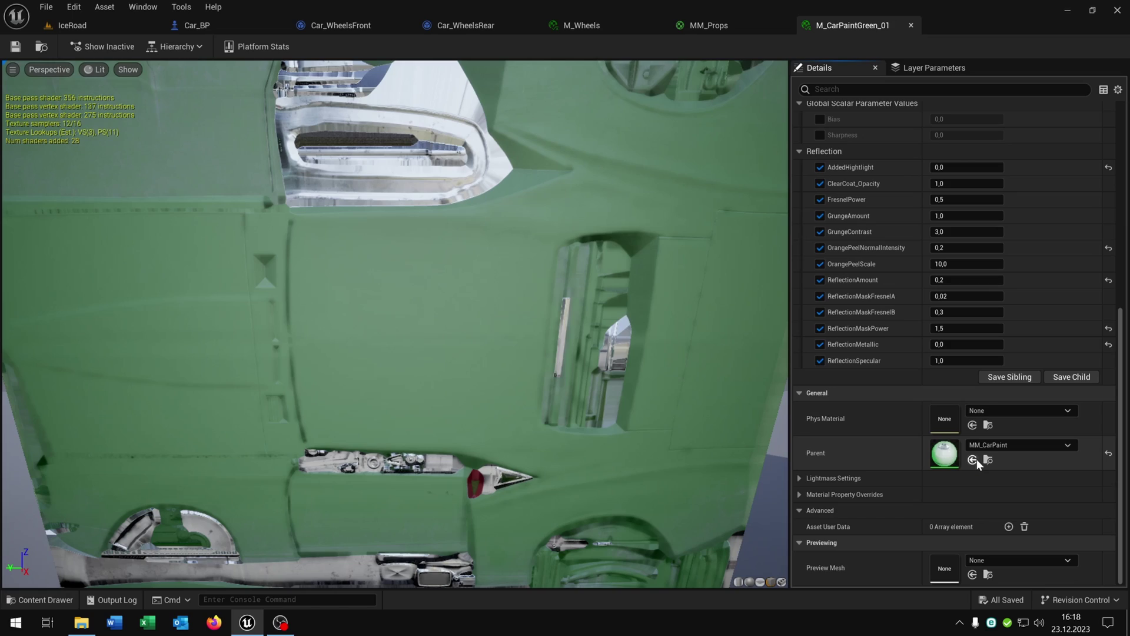
{"action": "left_click", "coordinate": [973, 459]}
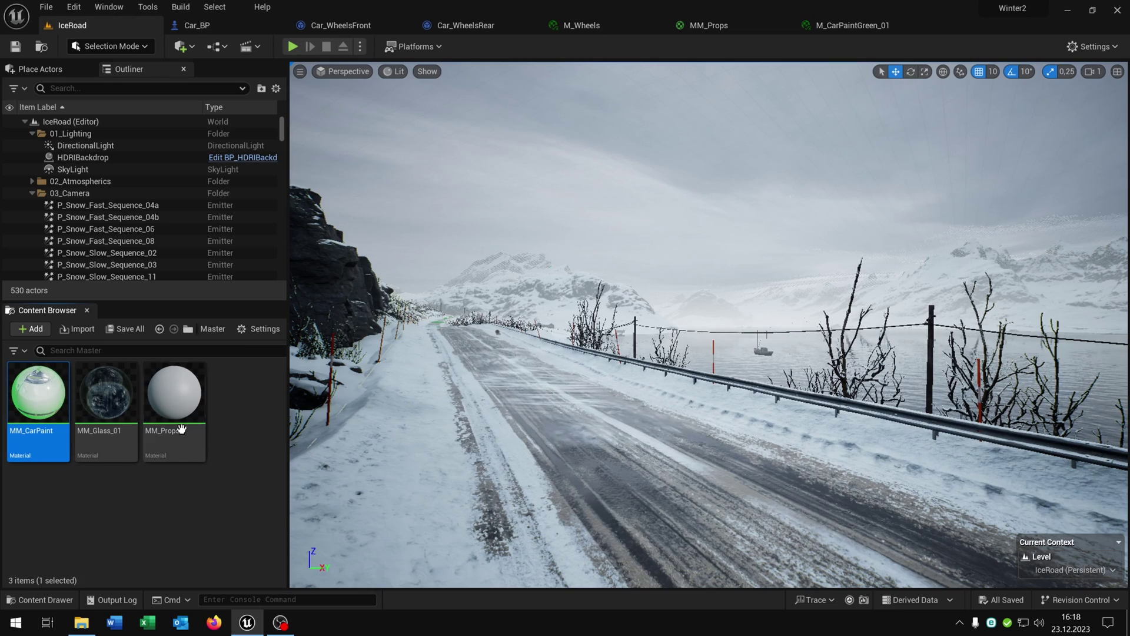
{"action": "double_click", "coordinate": [36, 406]}
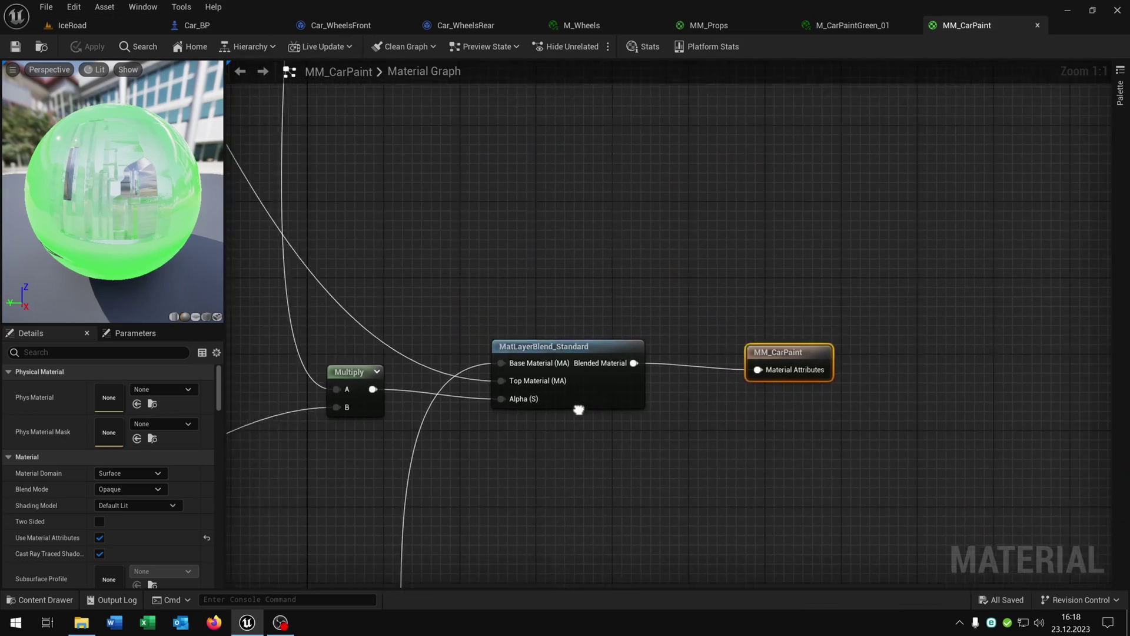
Disconnect the Lerp node from the BaseColor input of the MakeMaterialAttributes node that feeds MatLayerBlend_Standard's Base Material
{"action": "scroll", "coordinate": [657, 418], "scroll_direction": "down", "scroll_amount": 10}
{"action": "scroll", "coordinate": [853, 257], "scroll_direction": "up", "scroll_amount": 7}
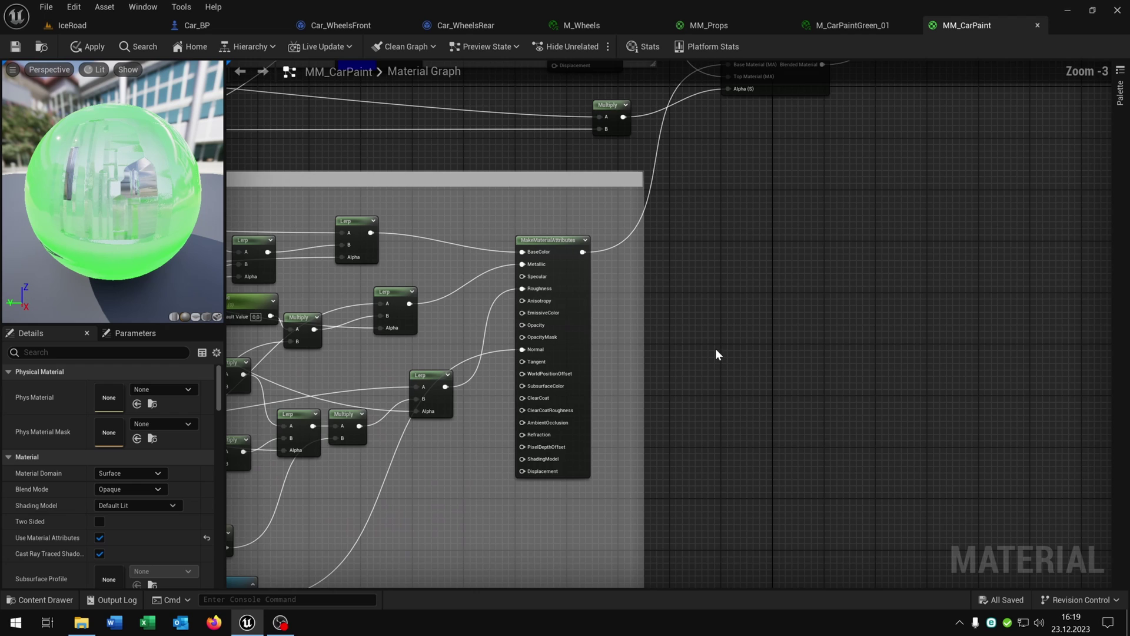
{"action": "scroll", "coordinate": [623, 311], "scroll_direction": "up", "scroll_amount": 3}
{"action": "scroll", "coordinate": [709, 399], "scroll_direction": "down", "scroll_amount": 2}
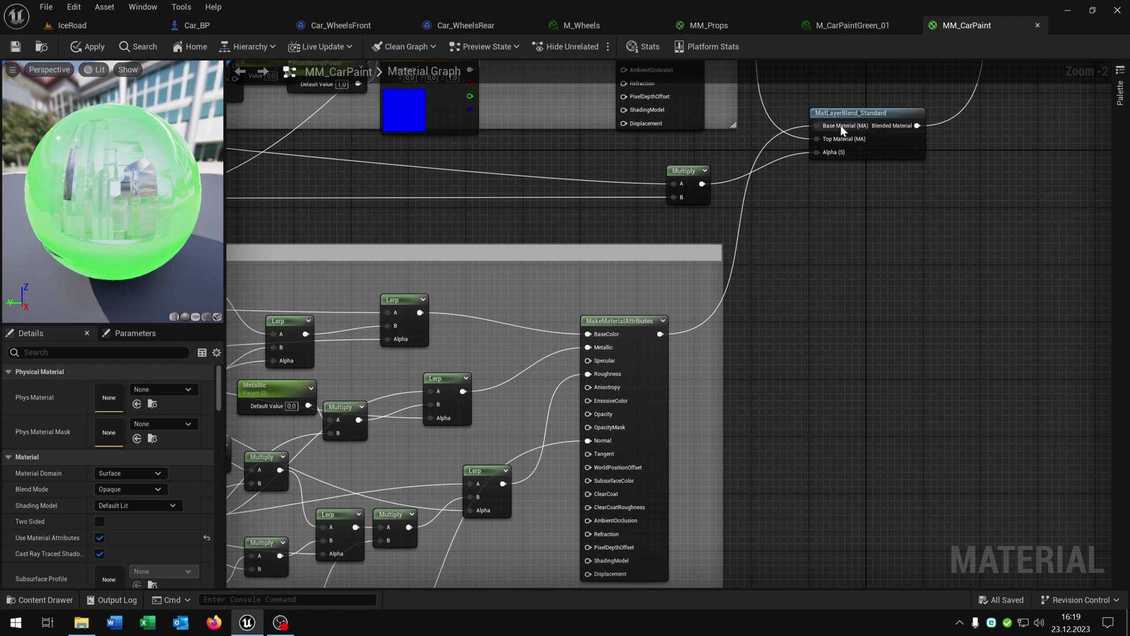
{"action": "scroll", "coordinate": [548, 354], "scroll_direction": "up", "scroll_amount": 2}
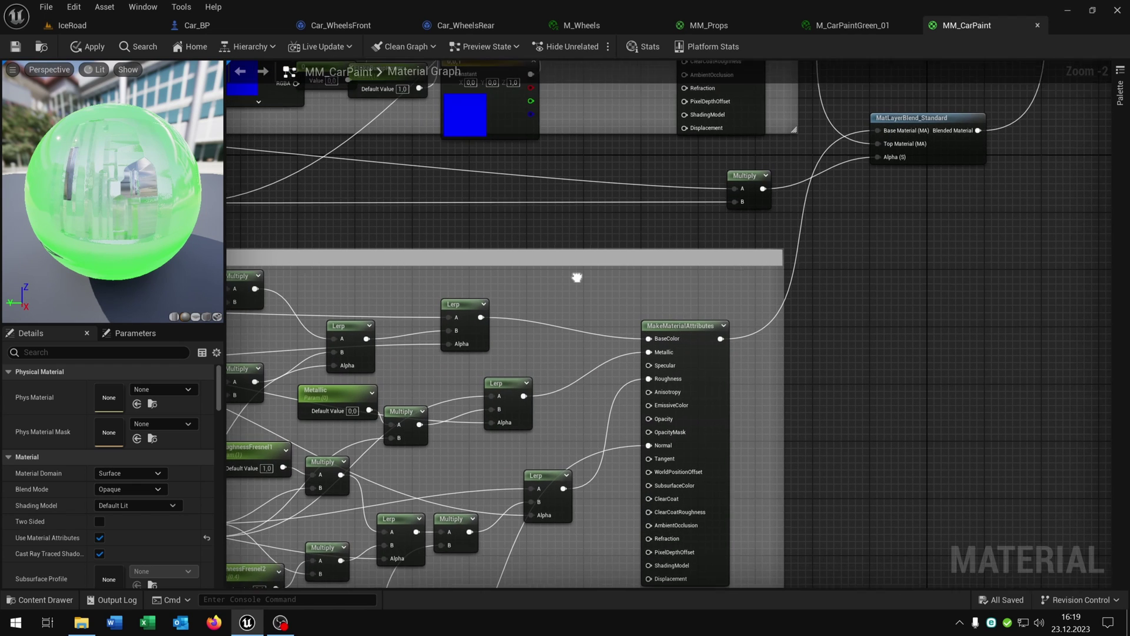
{"action": "left_click", "coordinate": [477, 334], "text": "alt"}
{"action": "right_click_drag", "start_coordinate": [504, 231], "coordinate": [470, 266]}
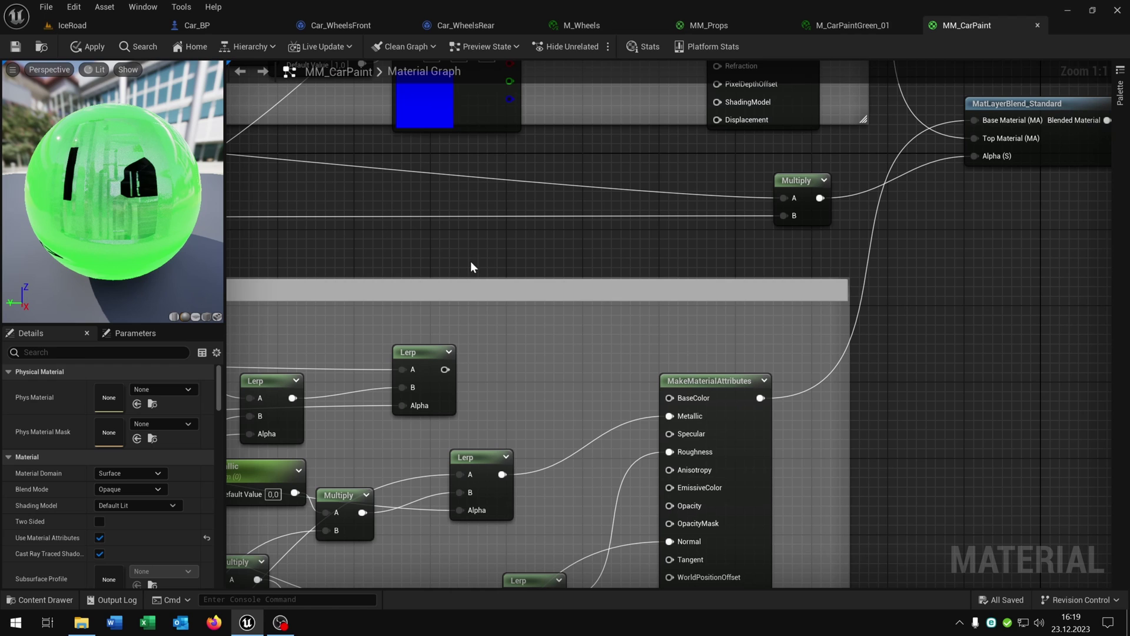
Paste the copied snow texture, WorldAlignedBlend and Lerp node group into MM_CarPaint and place it beside the MakeMaterialAttributes node
{"action": "key", "text": "ctrl+v"}
{"action": "left_click_drag", "start_coordinate": [504, 118], "coordinate": [998, 270]}
{"action": "right_click_drag", "start_coordinate": [1046, 223], "coordinate": [850, 169]}
{"action": "scroll", "coordinate": [820, 302], "scroll_direction": "down", "scroll_amount": 2}
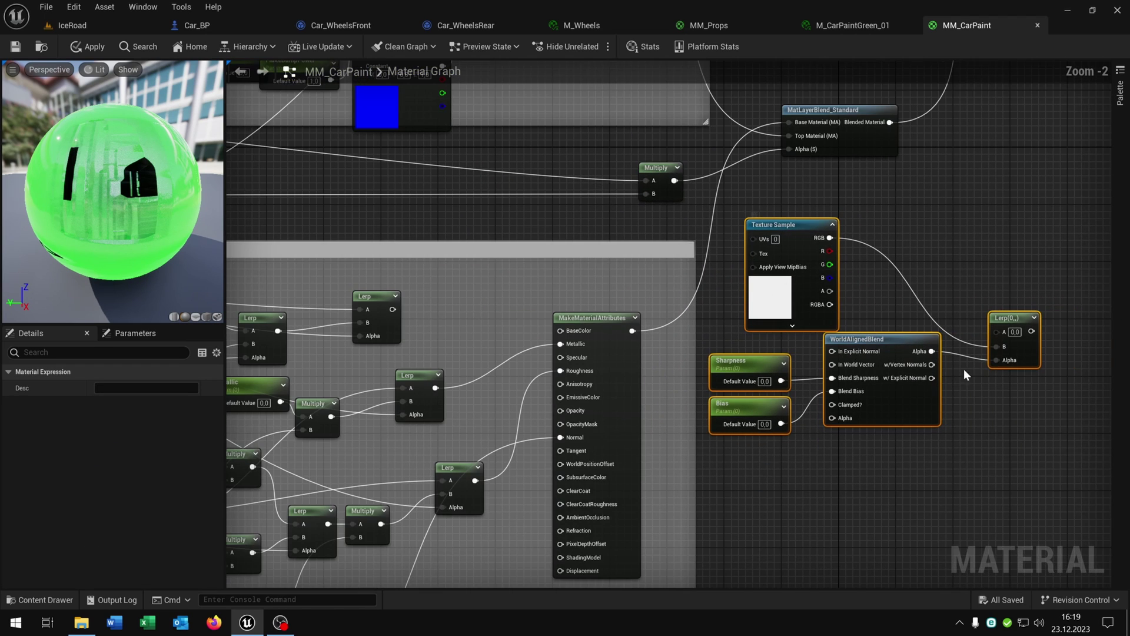
{"action": "right_click_drag", "start_coordinate": [1083, 394], "coordinate": [997, 385]}
Connect the pasted Lerp to MakeMaterialAttributes' BaseColor, feed the original base colour Lerp into its A input, and save MM_CarPaint
{"action": "left_click_drag", "start_coordinate": [948, 324], "coordinate": [929, 266]}
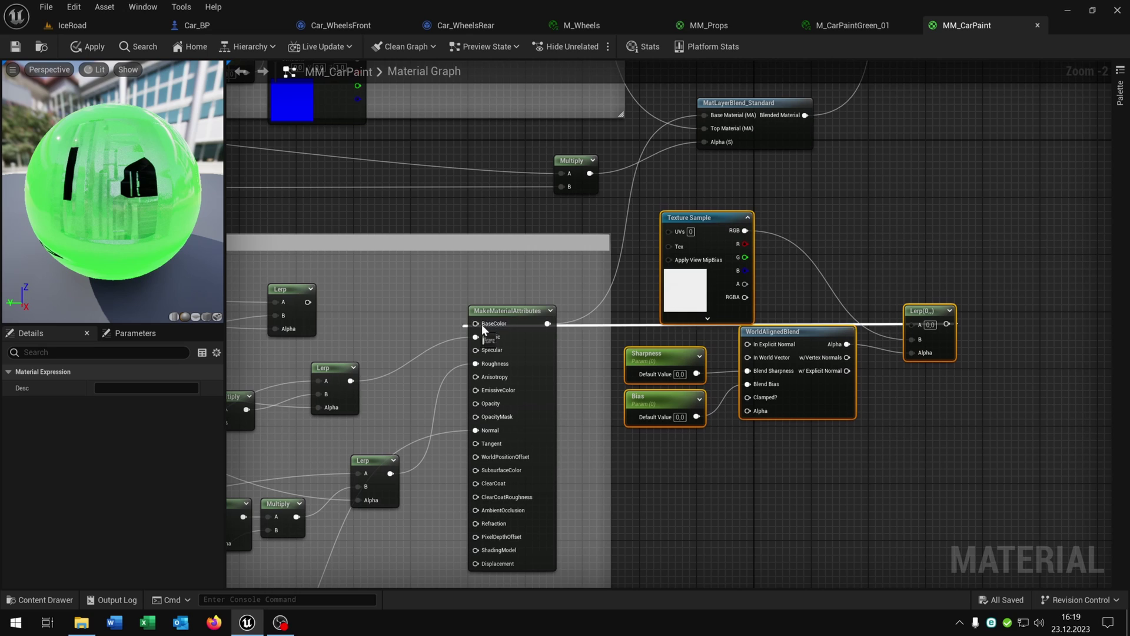
{"action": "left_click_drag", "start_coordinate": [482, 329], "coordinate": [478, 325]}
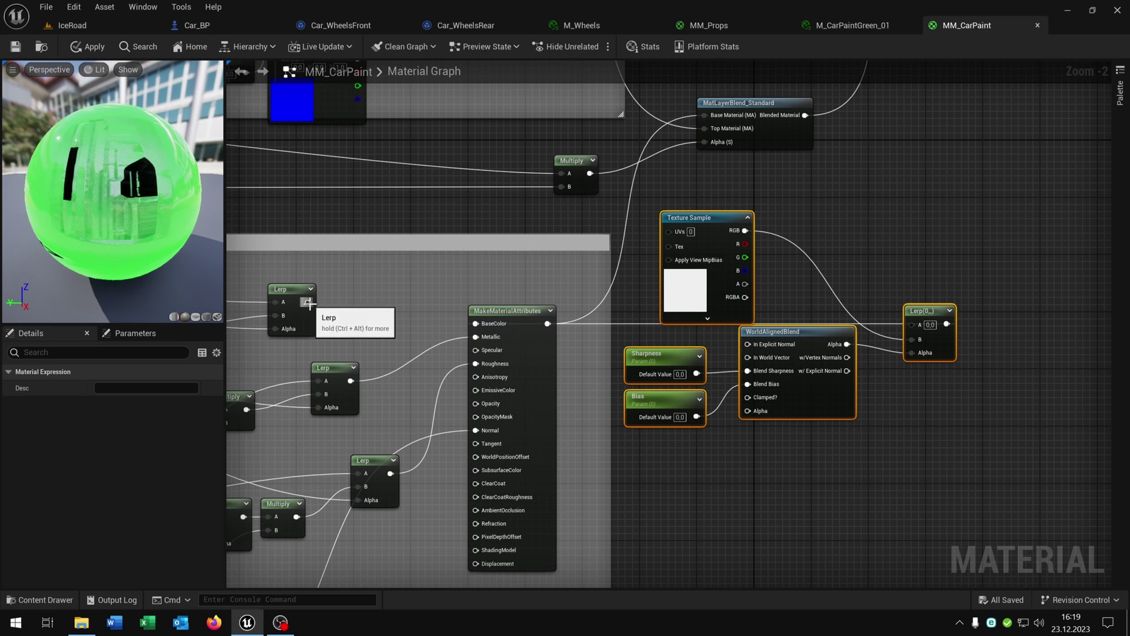
{"action": "left_click_drag", "start_coordinate": [308, 302], "coordinate": [353, 300]}
{"action": "left_click_drag", "start_coordinate": [642, 352], "coordinate": [920, 326]}
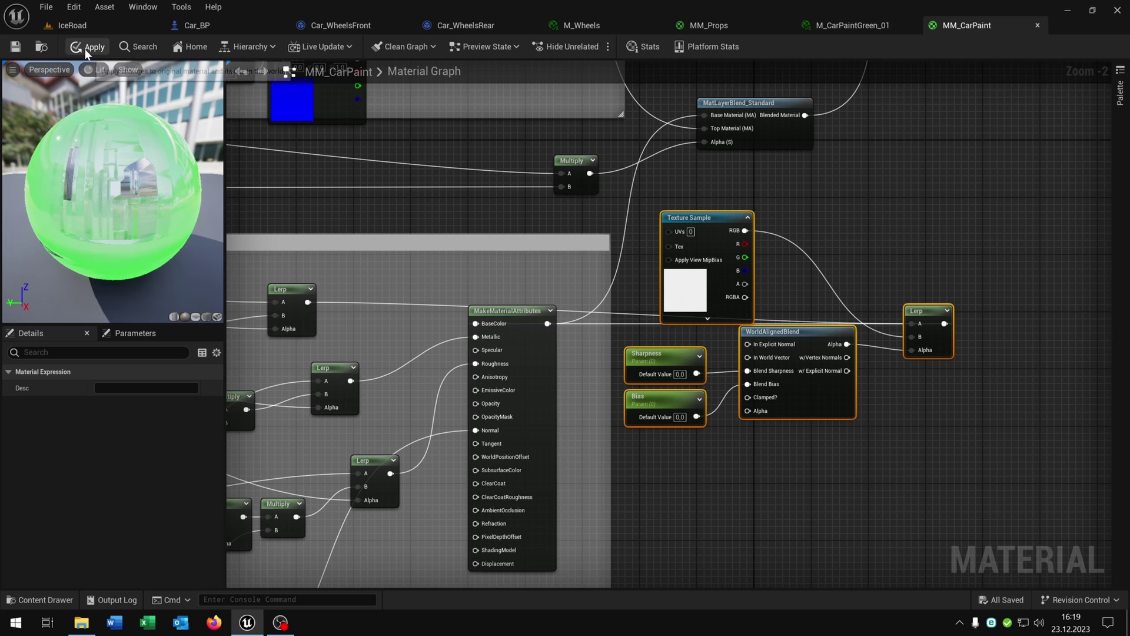
{"action": "left_click", "coordinate": [16, 50]}
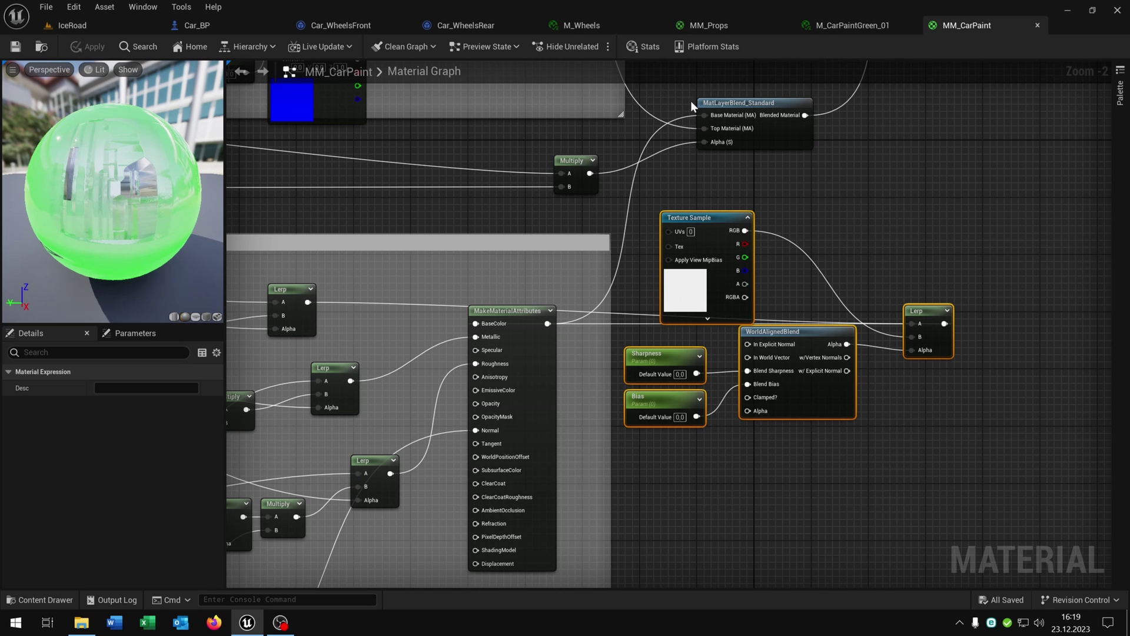
Close the open material and wheel editors and return to the car in Car_BP
{"action": "left_click", "coordinate": [1037, 27]}
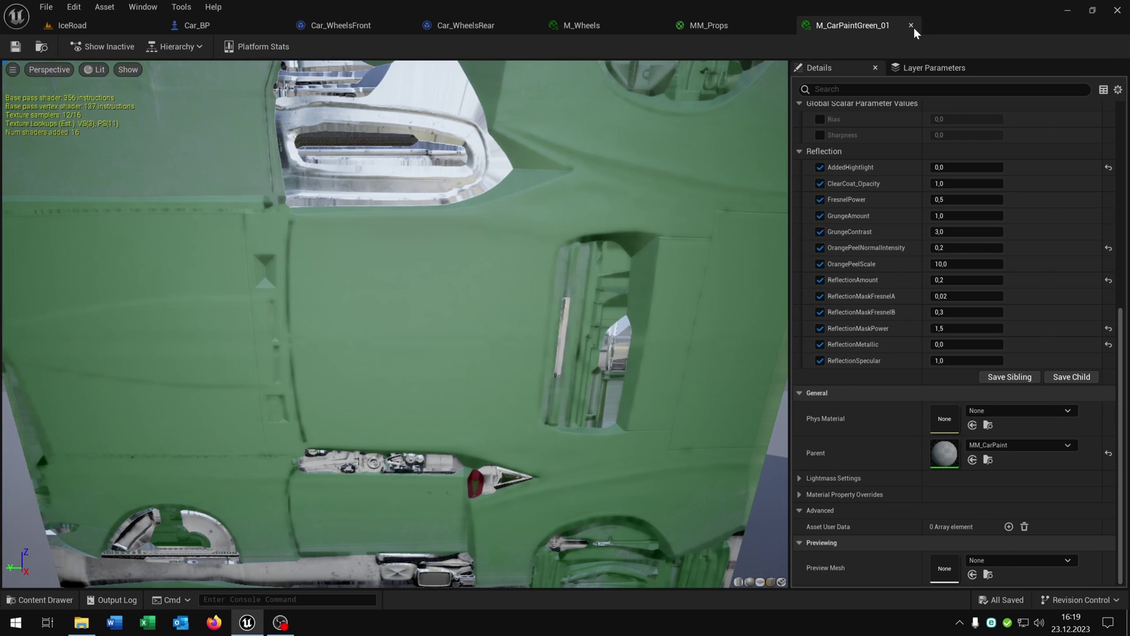
{"action": "left_click", "coordinate": [913, 26]}
{"action": "left_click", "coordinate": [785, 25]}
{"action": "left_click", "coordinate": [659, 26]}
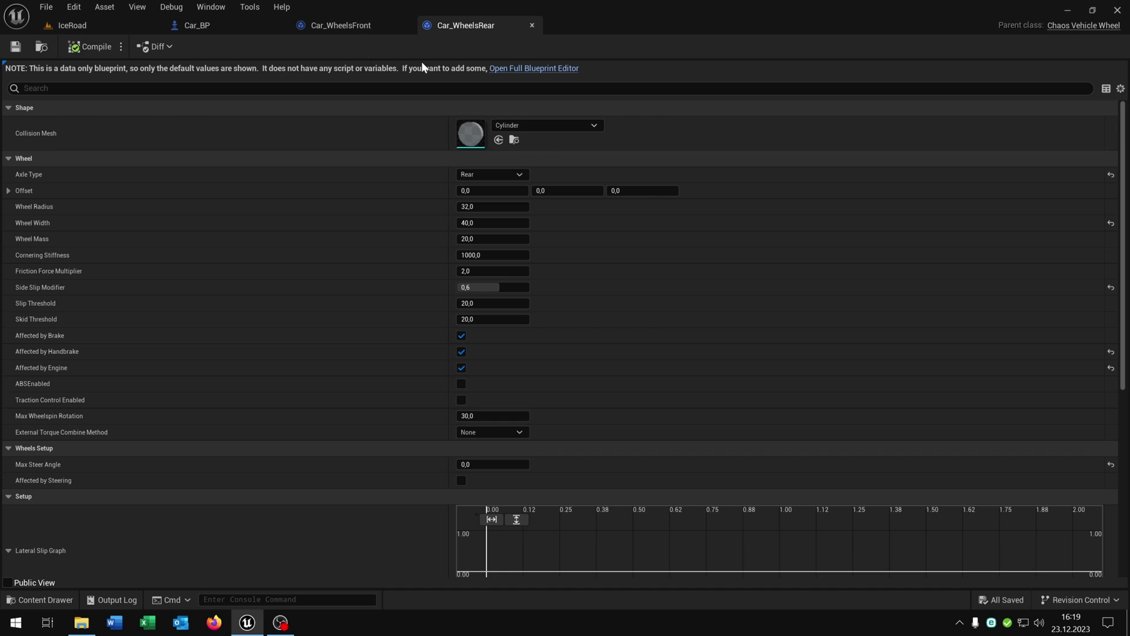
{"action": "left_click", "coordinate": [405, 26]}
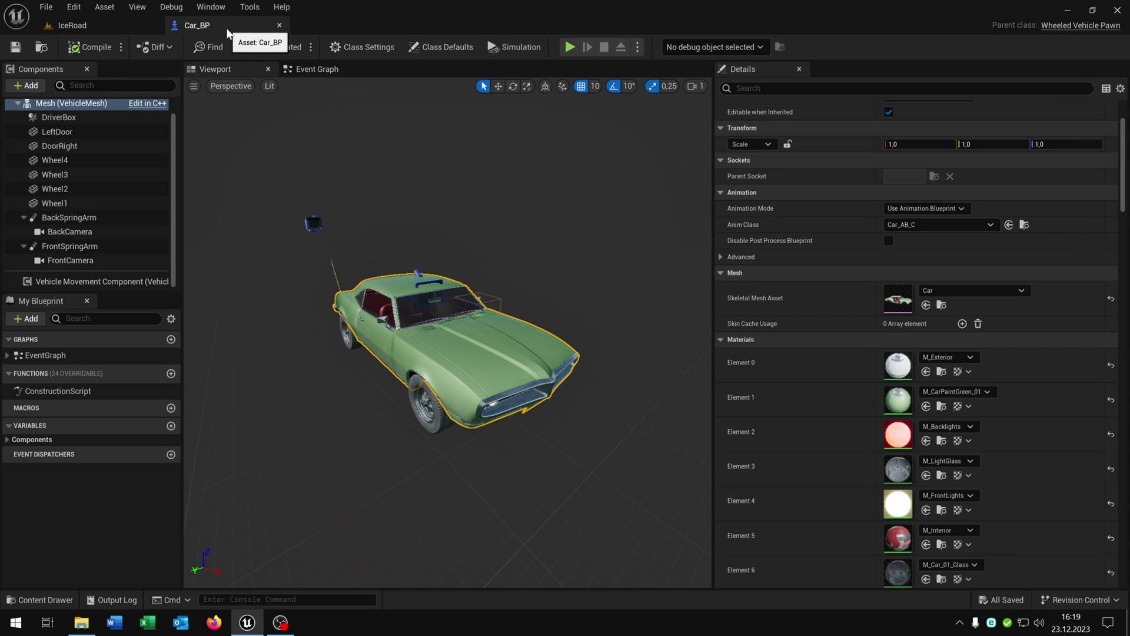
{"action": "mouse_move", "coordinate": [384, 220]}
{"action": "left_mouse_down"}
{"action": "mouse_move", "coordinate": [359, 206]}
{"action": "mouse_move", "coordinate": [386, 221]}
{"action": "left_mouse_up"}
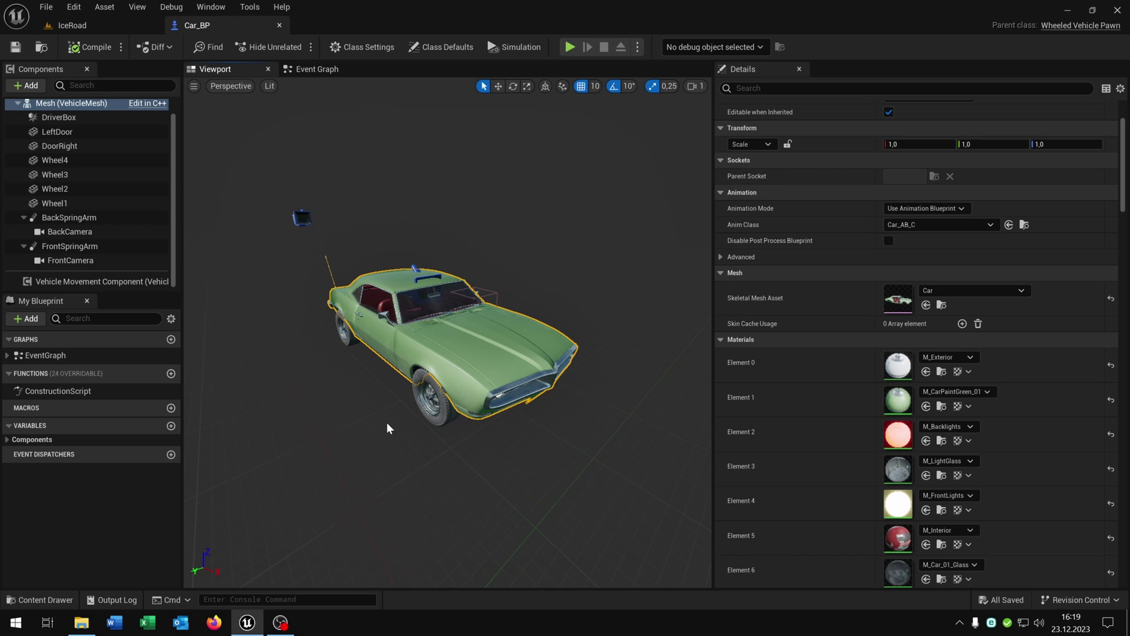
Open the M_CarPaintGreen_01 material instance from the vehicle mesh and enable its Bias and Sharpness parameters
{"action": "left_click", "coordinate": [943, 407]}
{"action": "double_click", "coordinate": [48, 497]}
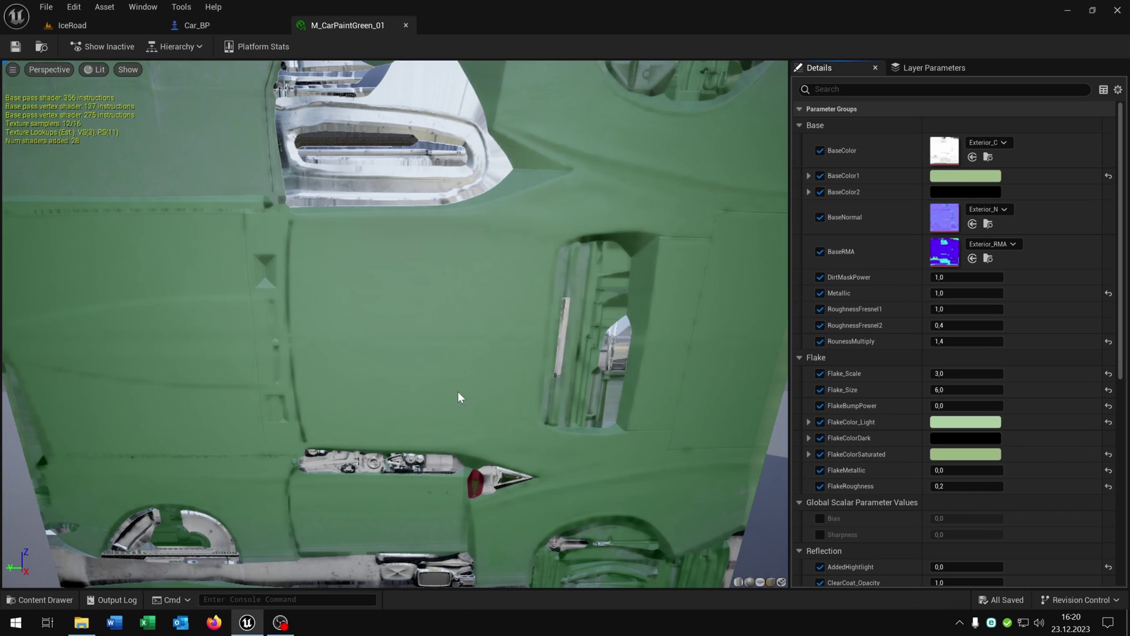
{"action": "scroll", "coordinate": [877, 248], "scroll_direction": "down", "scroll_amount": 2}
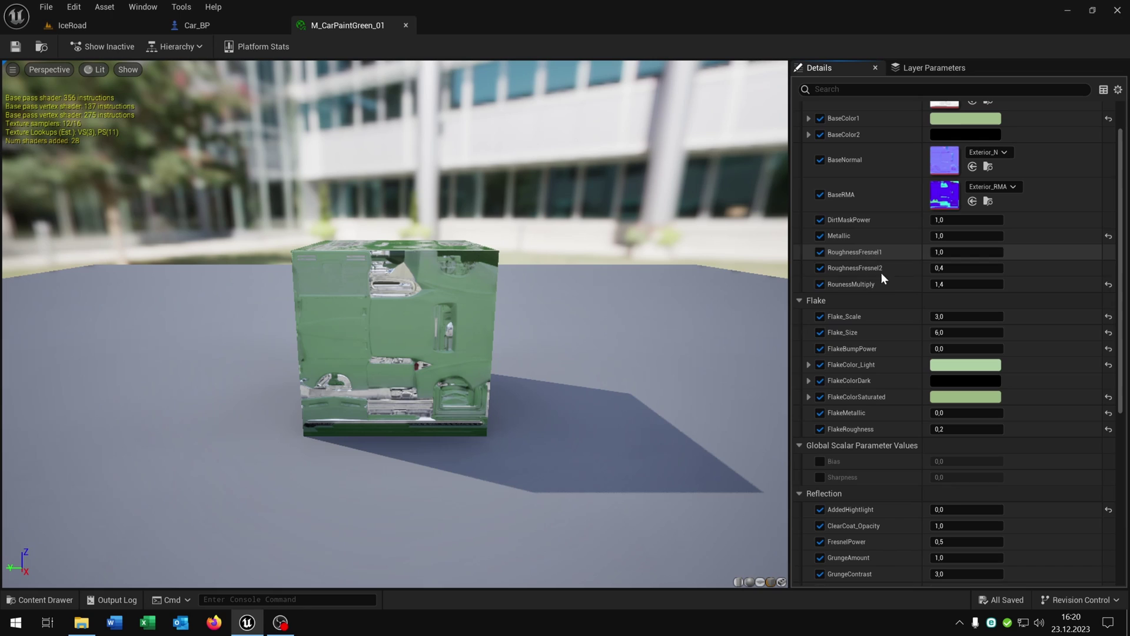
{"action": "scroll", "coordinate": [834, 458], "scroll_direction": "down", "scroll_amount": 1}
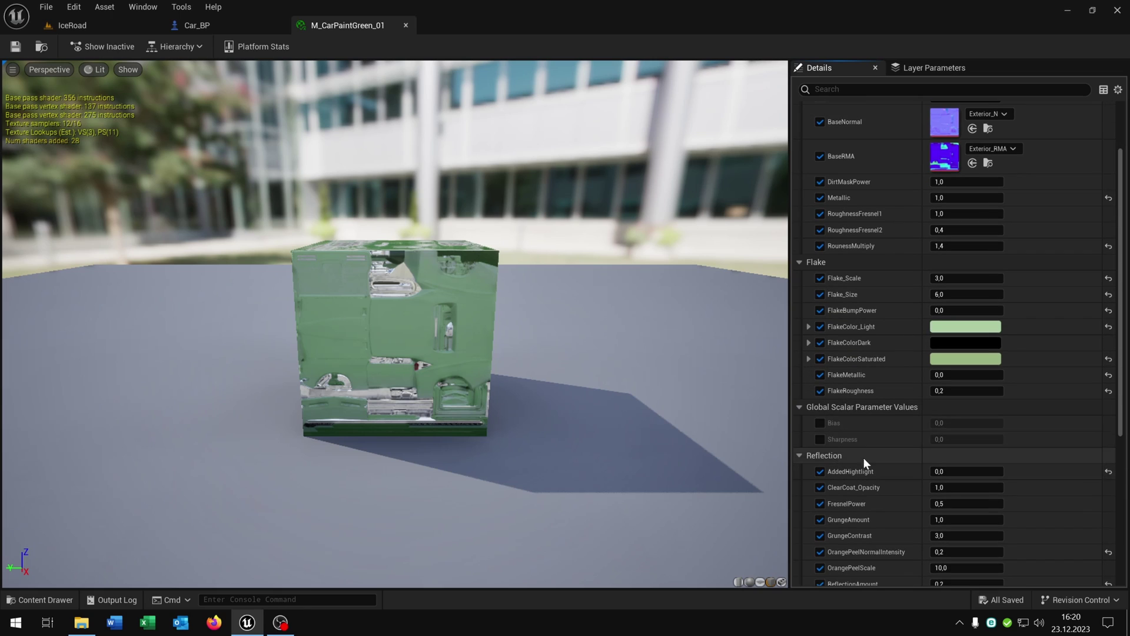
{"action": "left_click", "coordinate": [819, 423]}
{"action": "left_click", "coordinate": [821, 438]}
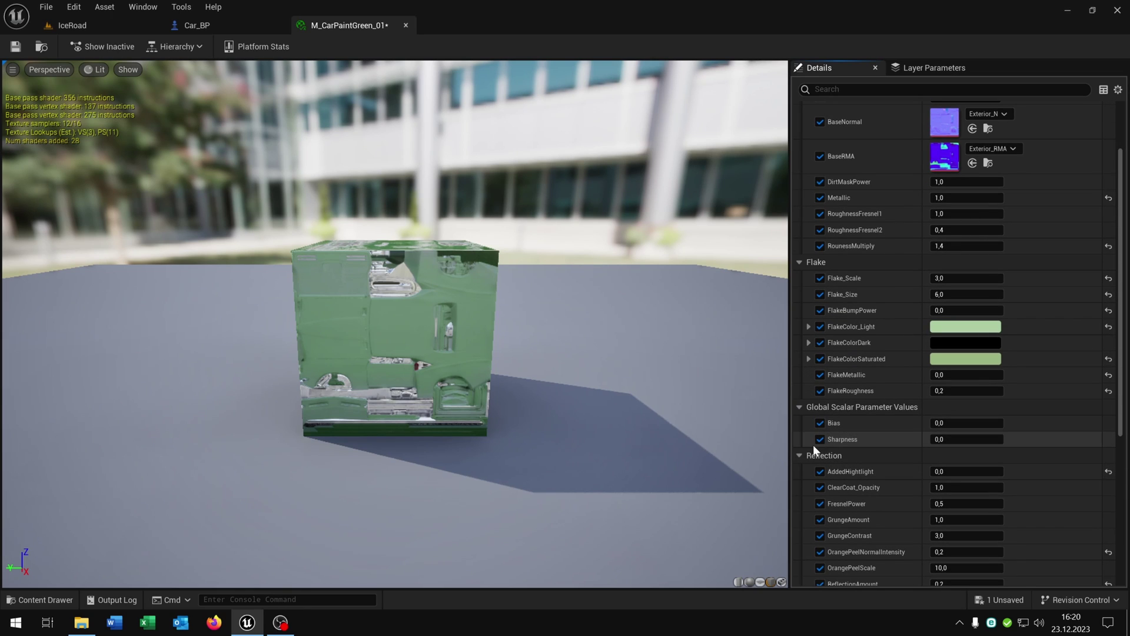
Set Bias to 0,2 and Sharpness to 2,0 in M_CarPaintGreen_01 and save it
{"action": "left_click", "coordinate": [949, 425]}
{"action": "type", "text": "0,"}
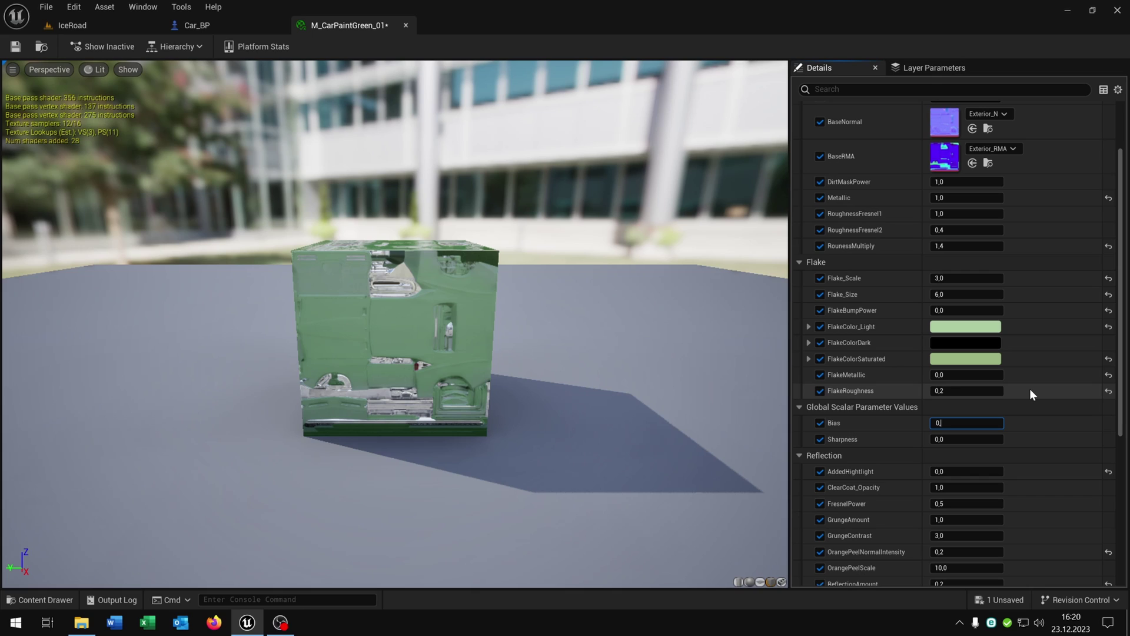
{"action": "type", "text": "2"}
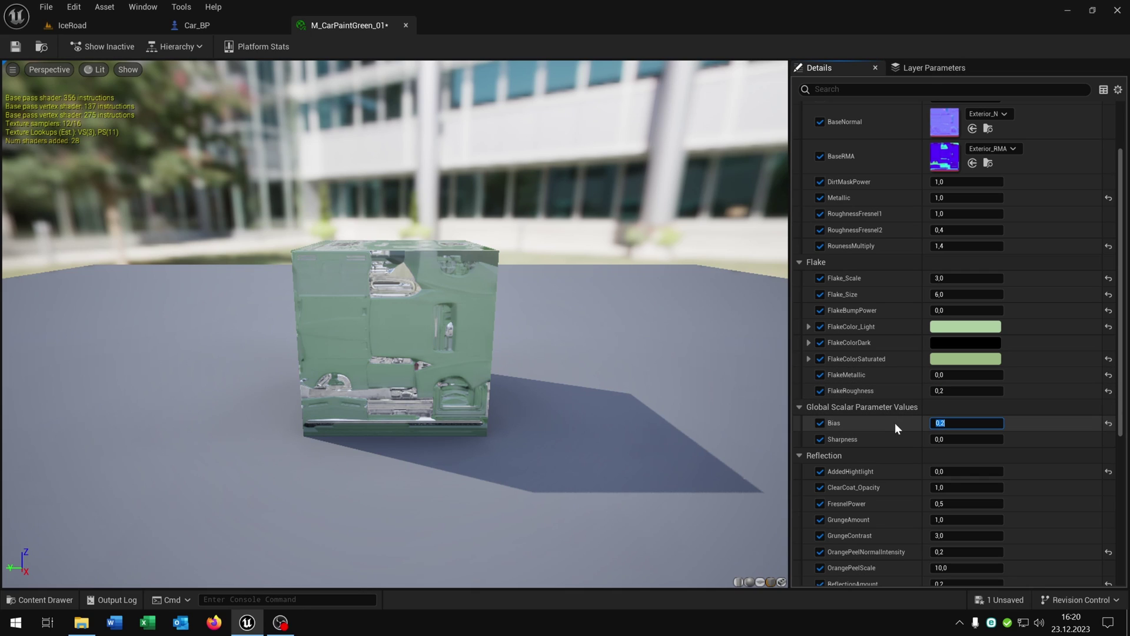
{"action": "key", "text": "Return"}
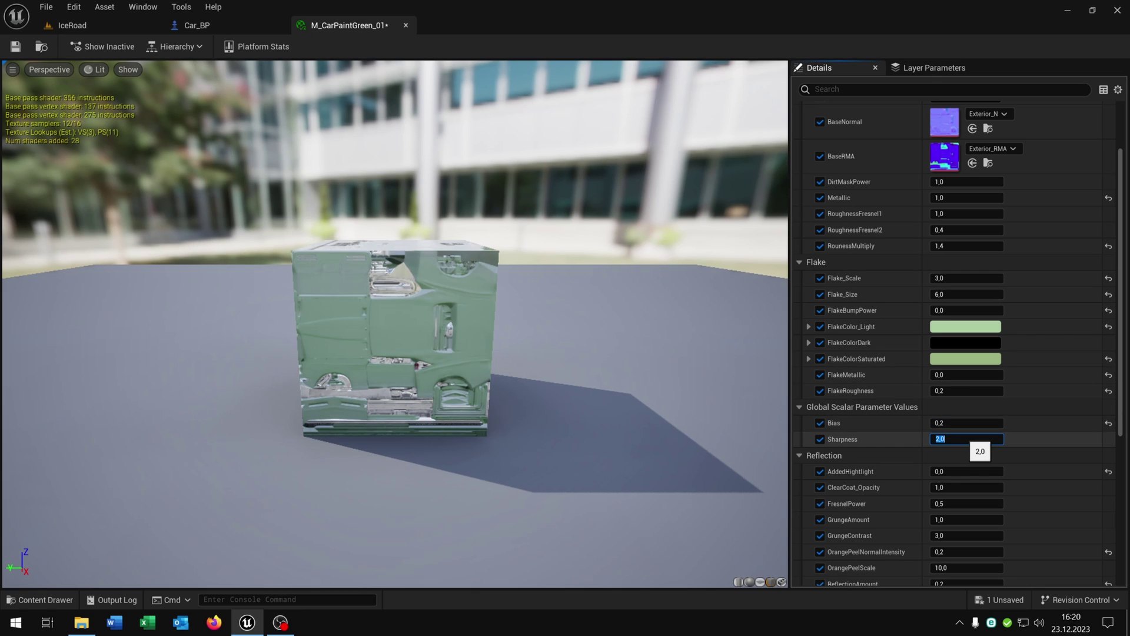
{"action": "left_click", "coordinate": [21, 48]}
Select the Wheel4 component in Car_BP and open its M_Wheels material instance
{"action": "left_click", "coordinate": [236, 24]}
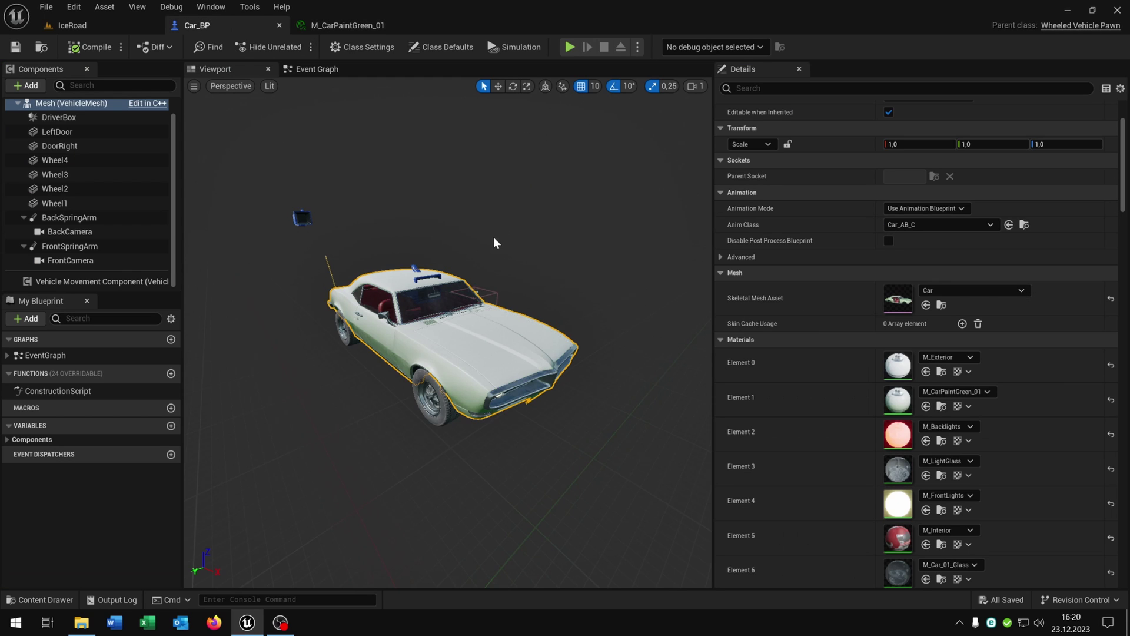
{"action": "right_click_drag", "start_coordinate": [494, 242], "coordinate": [542, 236]}
{"action": "mouse_move", "coordinate": [447, 399]}
{"action": "right_mouse_down"}
{"action": "mouse_move", "coordinate": [447, 412]}
{"action": "mouse_move", "coordinate": [447, 399]}
{"action": "right_mouse_up"}
{"action": "left_click", "coordinate": [429, 377]}
{"action": "scroll", "coordinate": [471, 375], "scroll_direction": "down", "scroll_amount": 5}
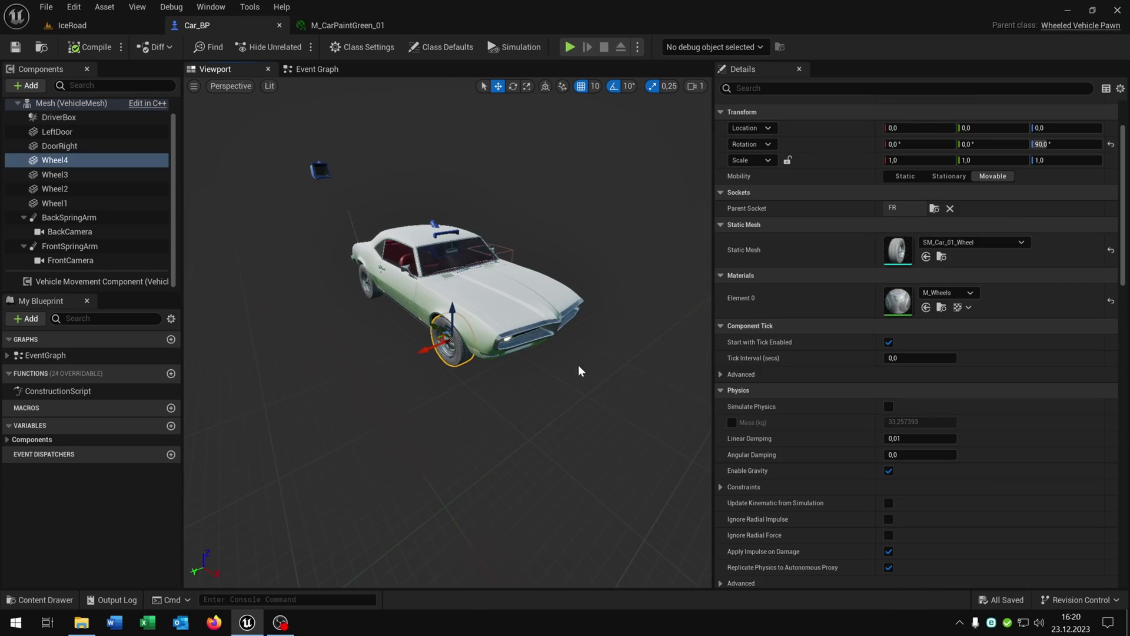
{"action": "left_click", "coordinate": [941, 309]}
{"action": "double_click", "coordinate": [136, 500]}
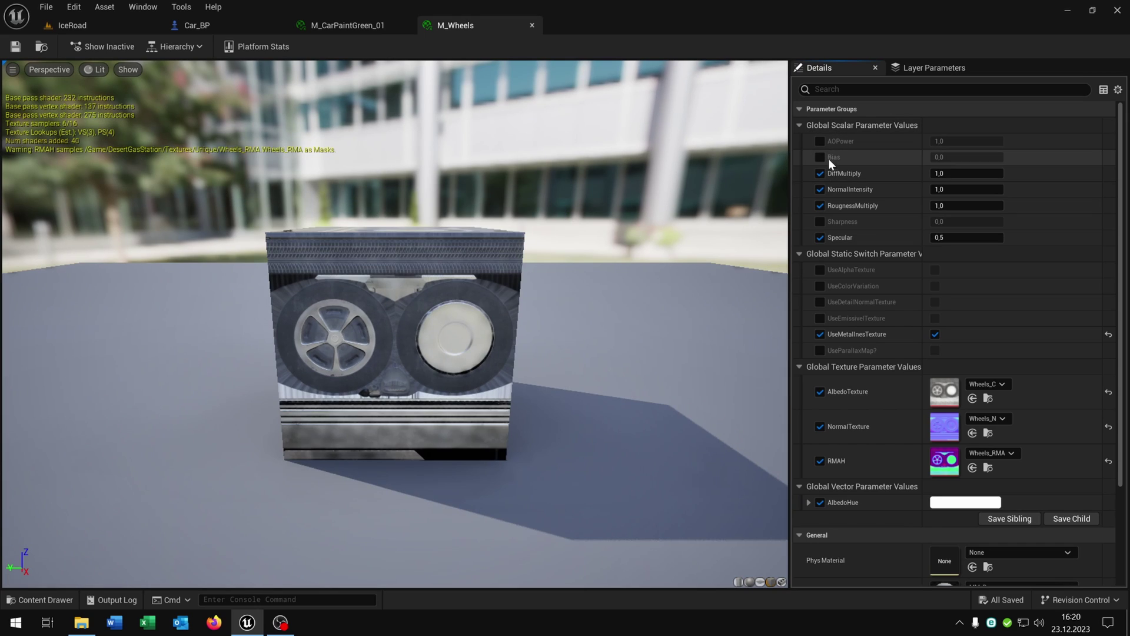
Enable Bias and Sharpness in M_Wheels, set them to 0,2 and 2,0, and save the material instance
{"action": "left_click", "coordinate": [821, 221]}
{"action": "left_click", "coordinate": [819, 157]}
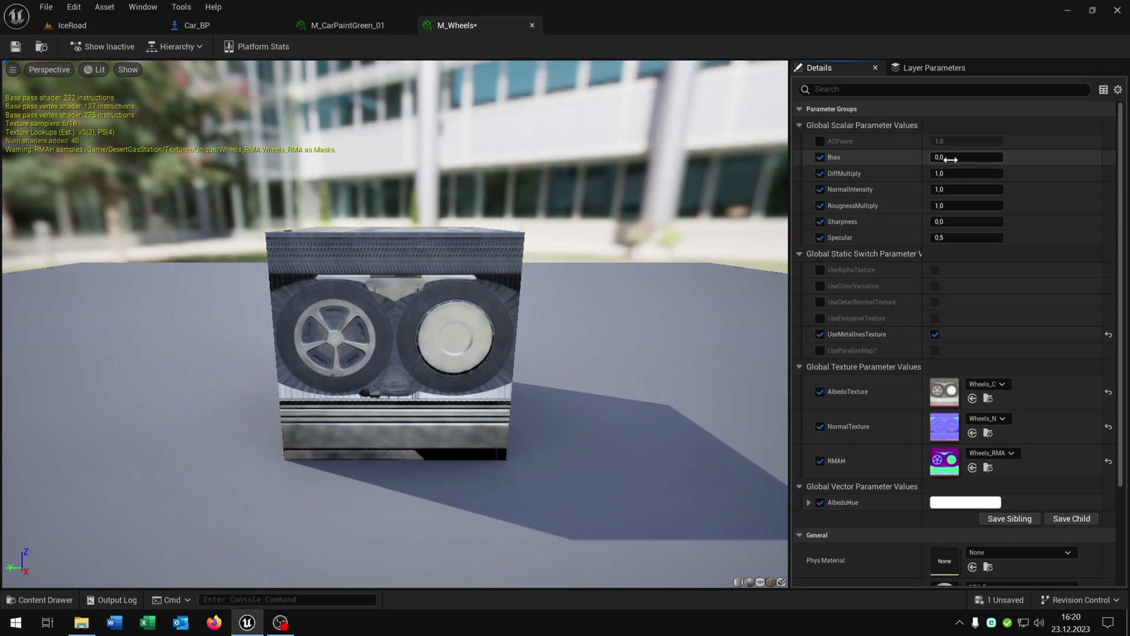
{"action": "type", "text": "0,2"}
{"action": "key", "text": "Return"}
{"action": "left_click", "coordinate": [947, 221]}
{"action": "type", "text": "2"}
{"action": "key", "text": "Return"}
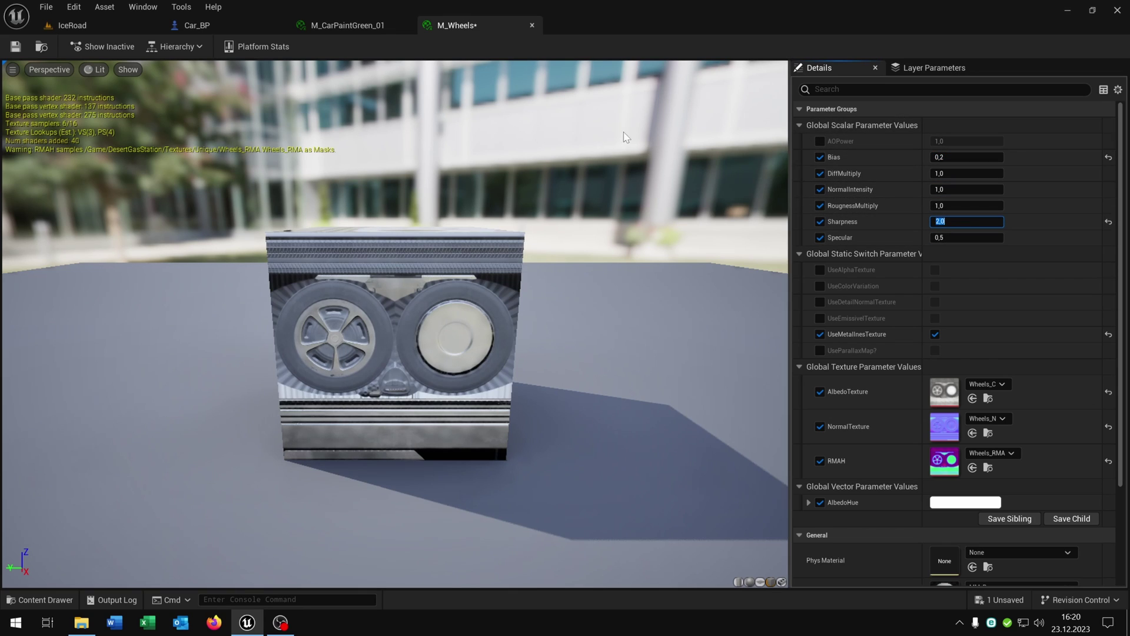
{"action": "left_click", "coordinate": [15, 48]}
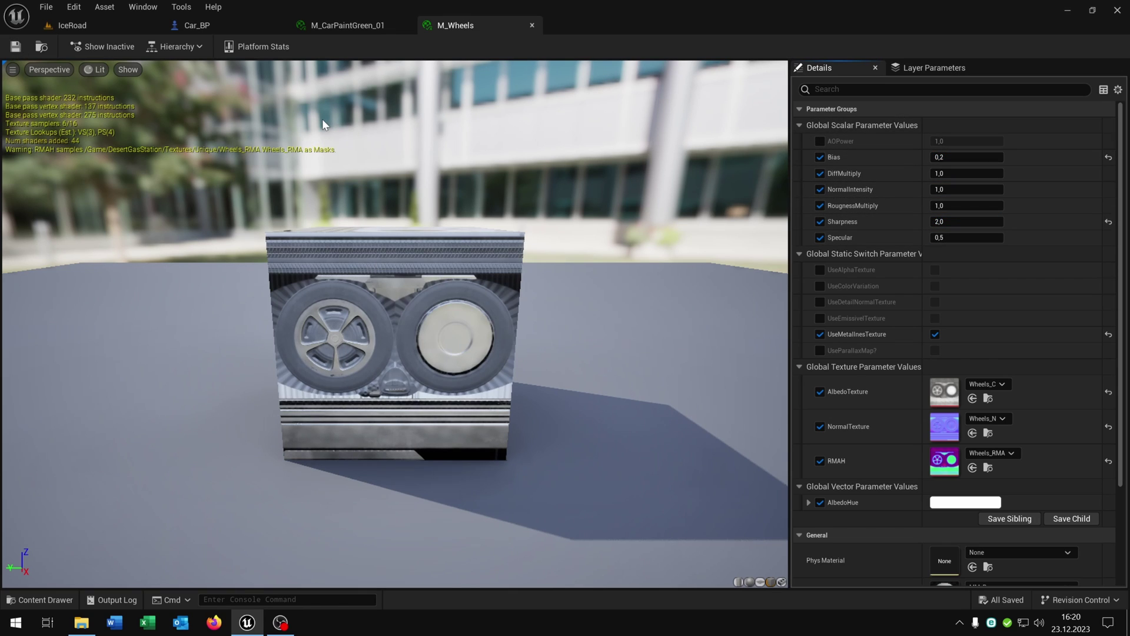
Inspect the snow layer on the car in Car_BP and test drive the car in the IceRoad level
{"action": "left_click", "coordinate": [247, 24]}
{"action": "right_click_drag", "start_coordinate": [332, 83], "coordinate": [371, 230]}
{"action": "key", "text": "w"}
{"action": "key", "text": "w"}
{"action": "scroll", "coordinate": [404, 120], "scroll_direction": "down", "scroll_amount": 8}
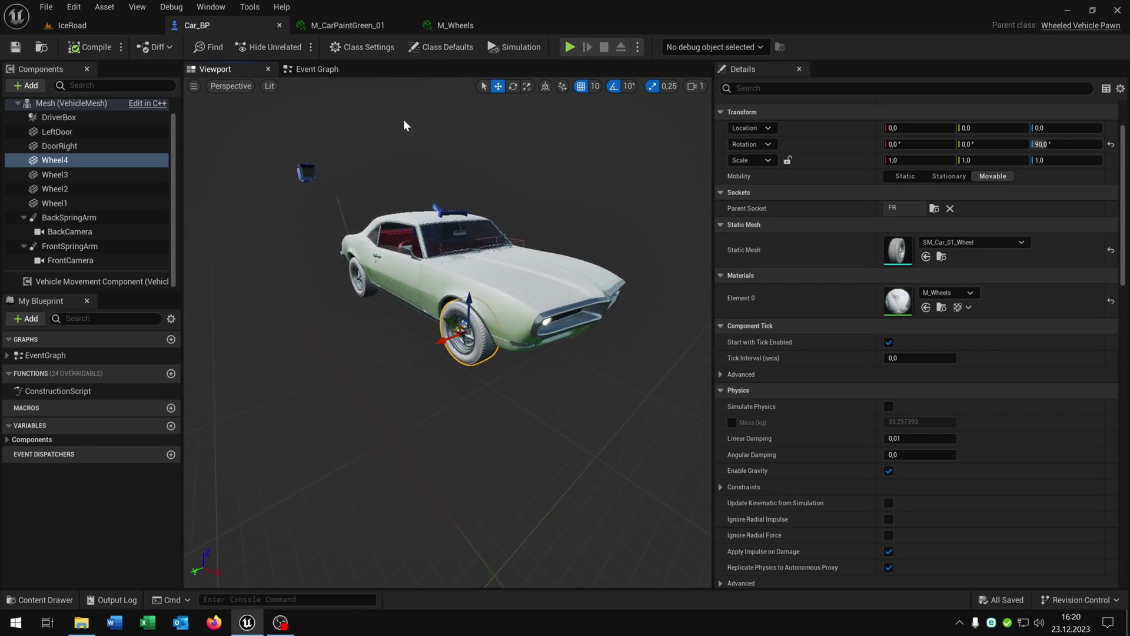
{"action": "left_click", "coordinate": [93, 26]}
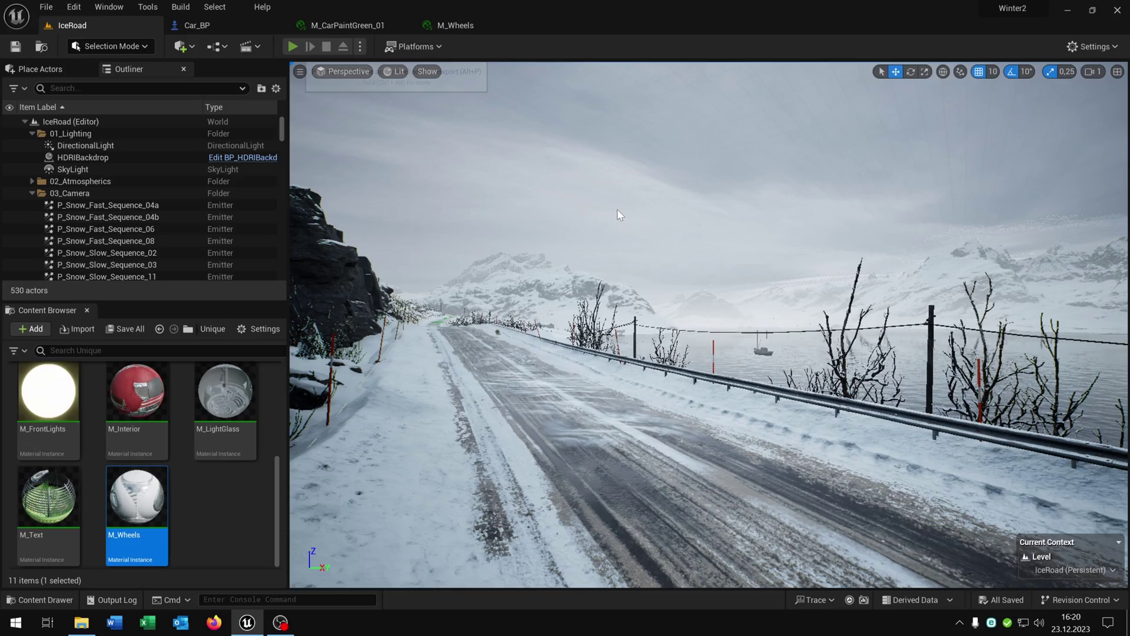
{"action": "key", "text": "alt+p"}
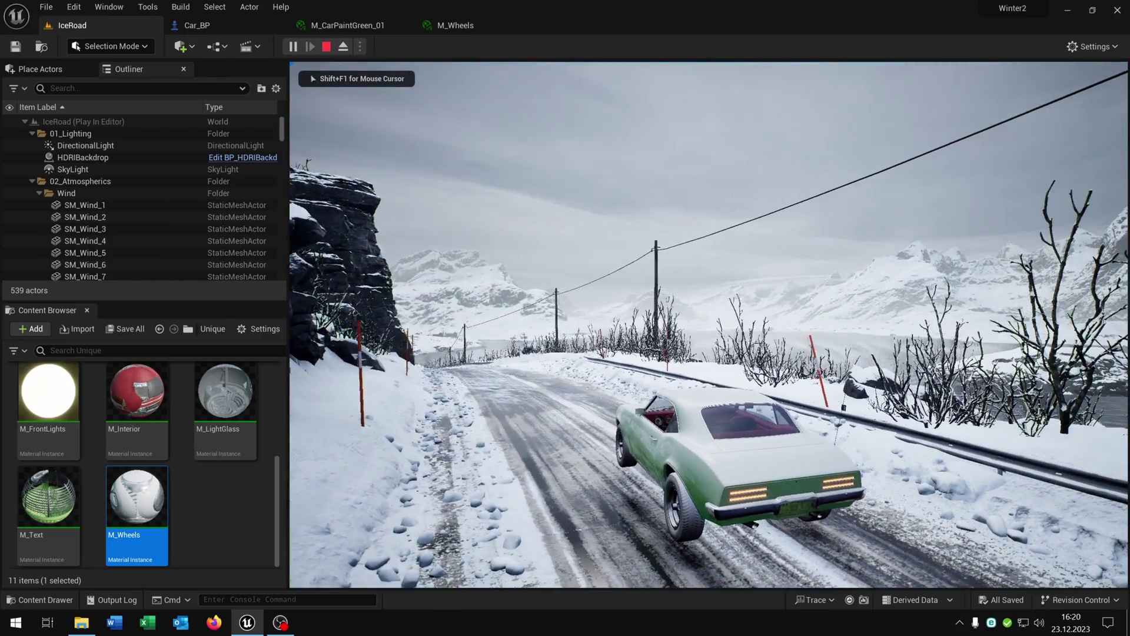
{"action": "key", "text": "w"}
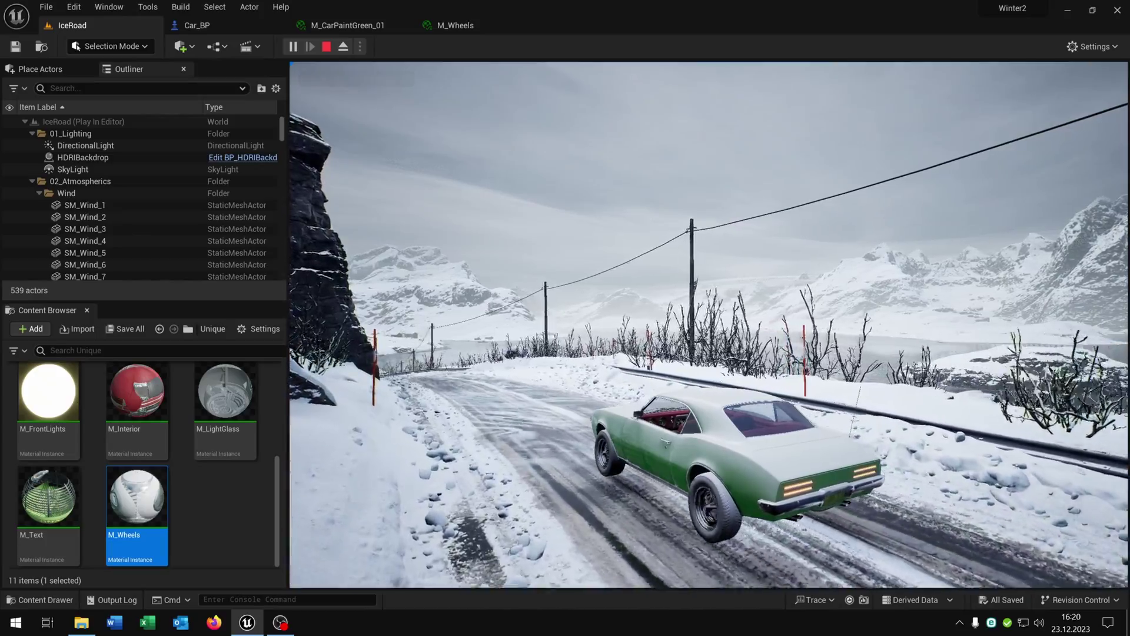
{"action": "key", "text": "a"}
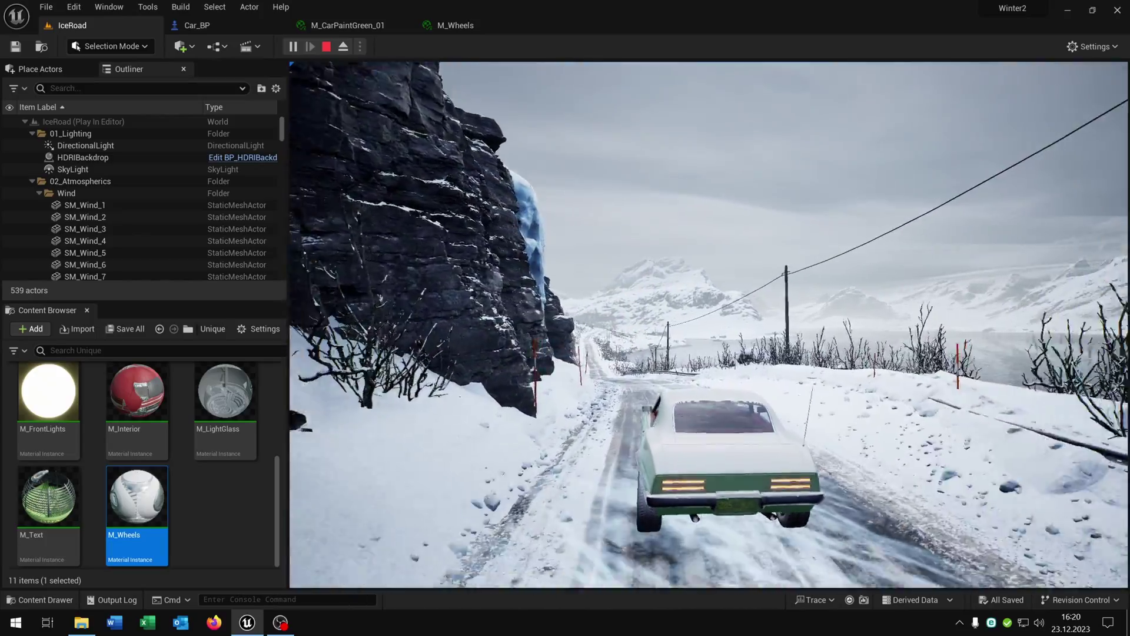